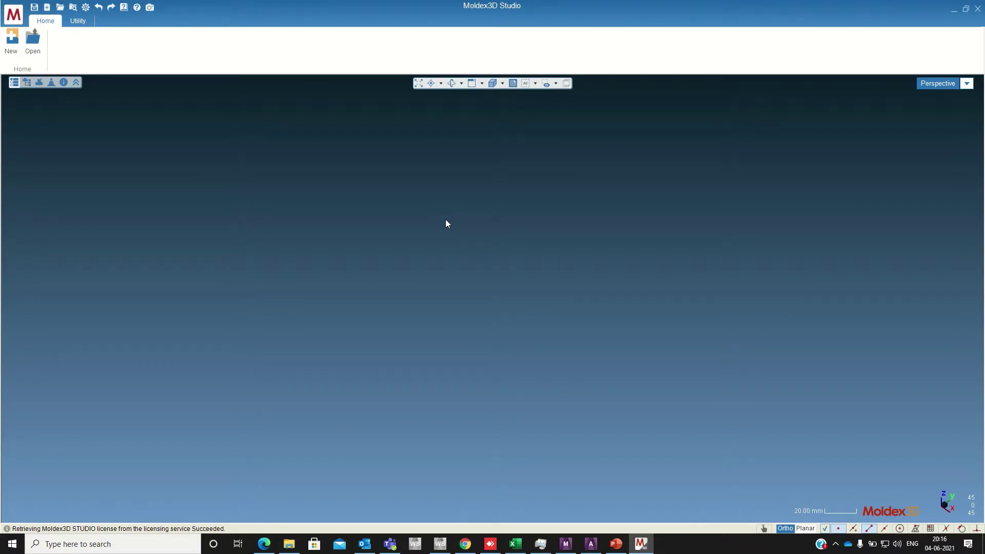
Step: Create a new project named "elbow analysis" in the default working folder
left_click(11, 40)
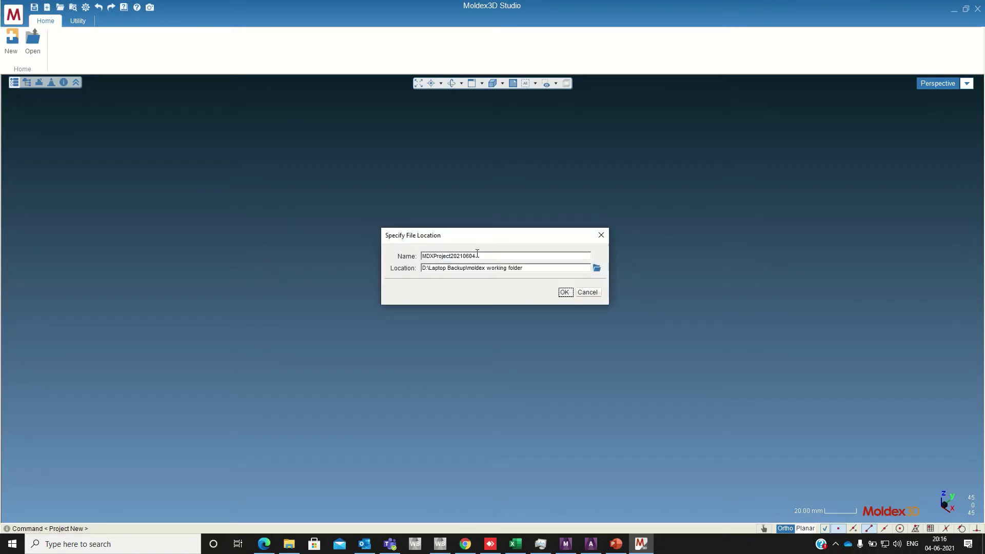
left_click_drag(473, 257, 413, 248)
type("elbow am")
key("BackSpace")
type("nalysis")
left_click(565, 292)
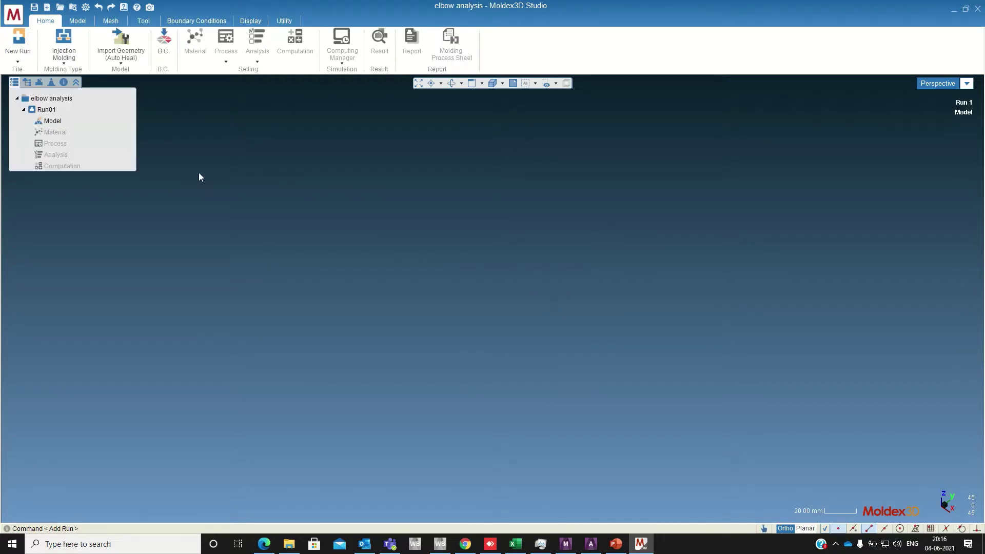
Step: Import the 34_elbow_90_cpvc model as geometry with automatic healing
left_click(121, 57)
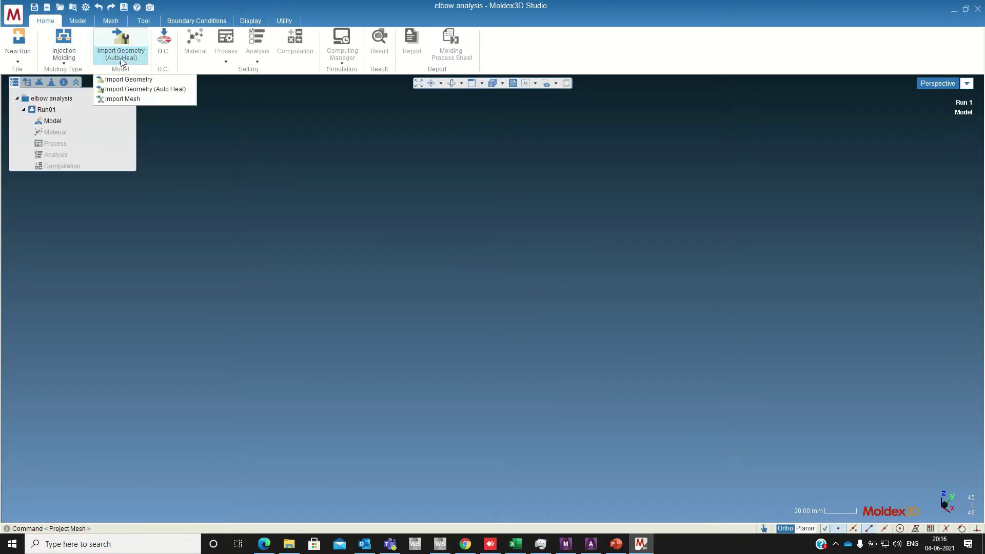
left_click(144, 90)
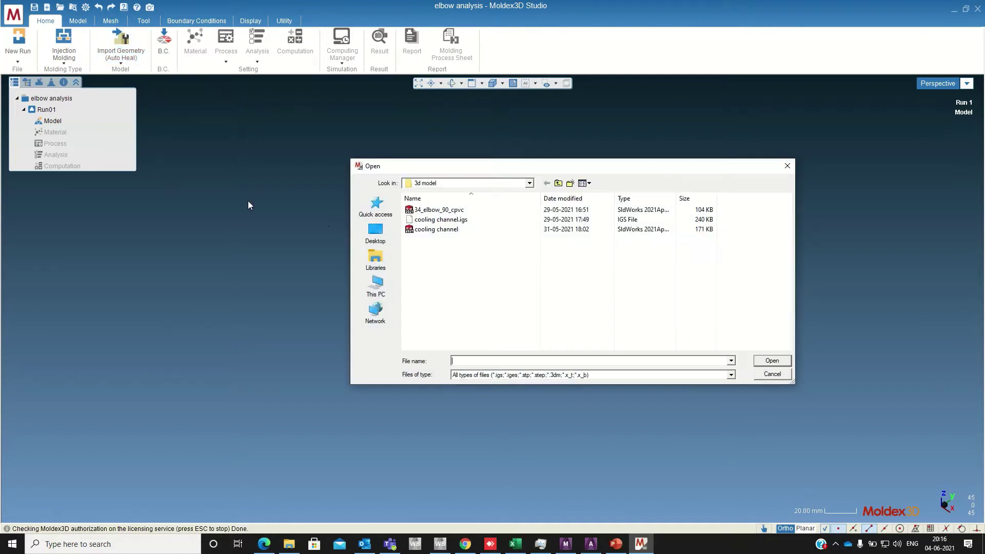
left_click(438, 210)
left_click(769, 361)
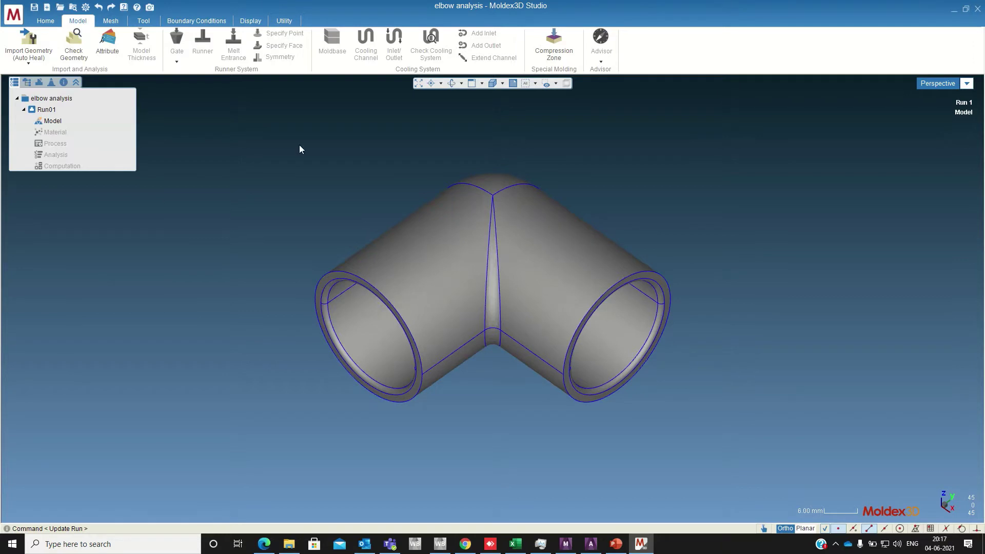
Step: Assign the Part attribute to the imported elbow body
left_click(109, 44)
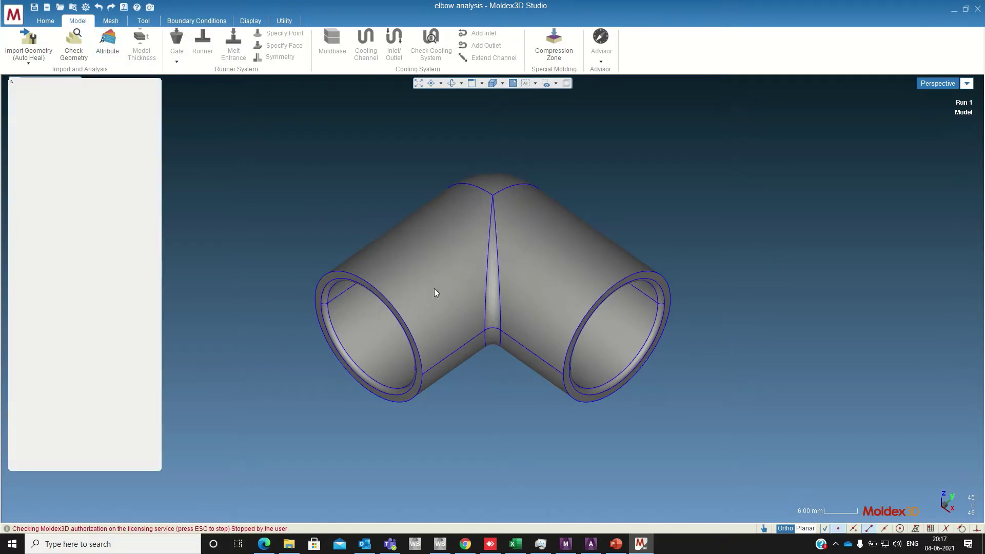
left_click(436, 295)
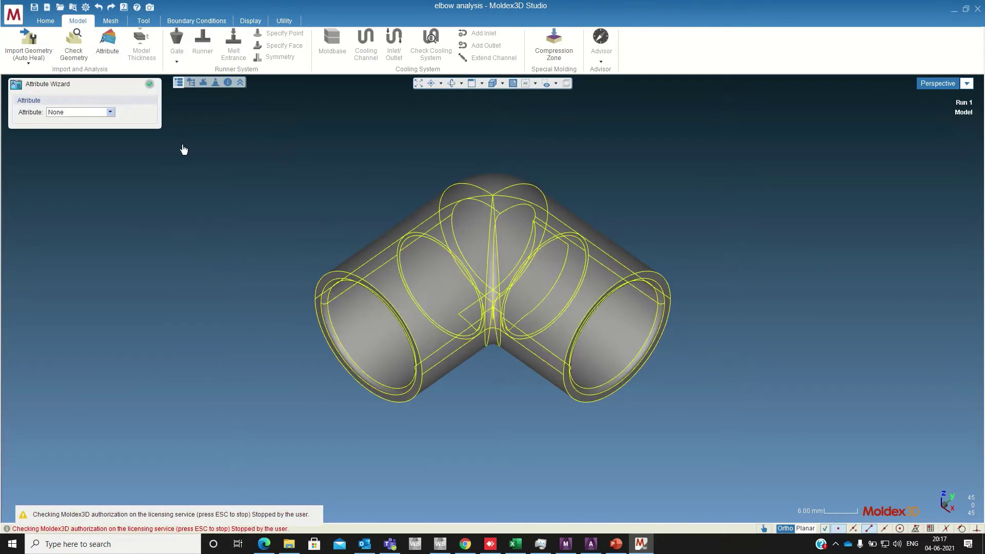
left_click(111, 111)
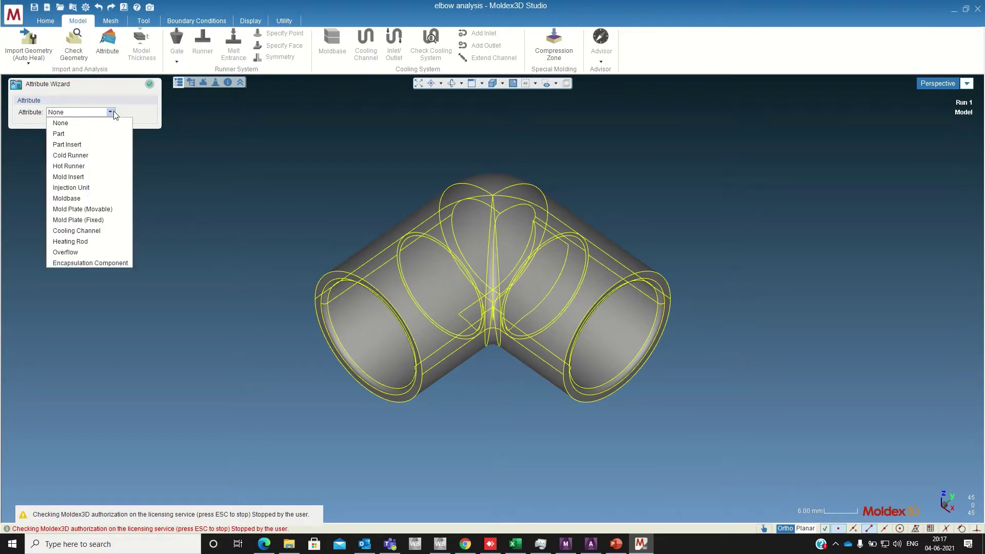
left_click(60, 133)
left_click(149, 83)
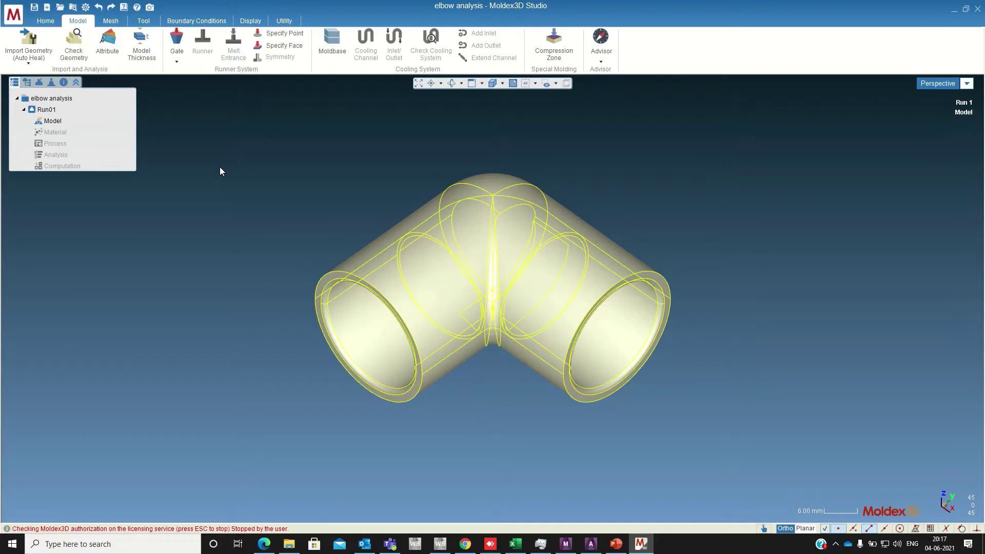
Step: Place a pin gate at the upper end of the seam at the elbow's outer corner
left_click(176, 61)
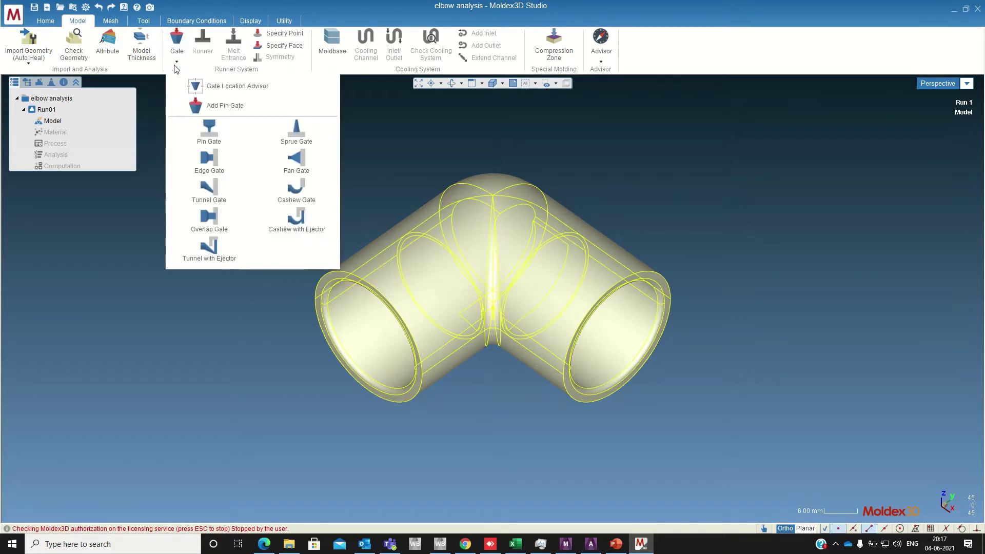
left_click(209, 131)
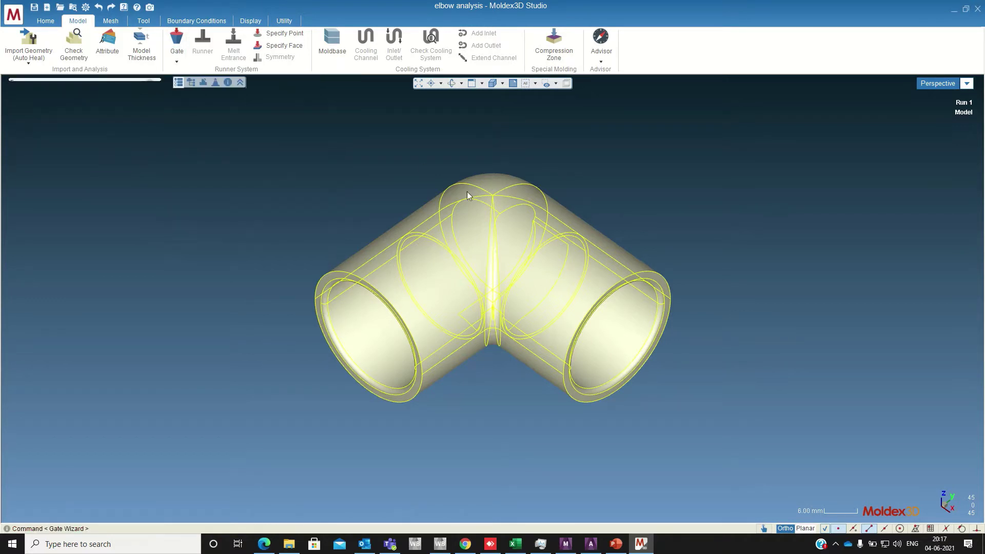
left_click(493, 195)
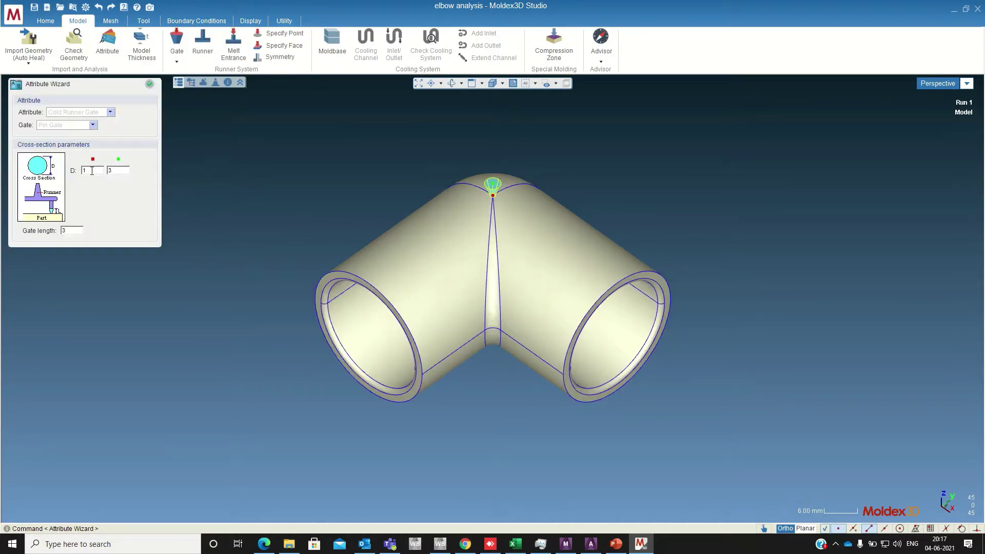
Step: Set the pin gate's diameters to 2 and 4 and its length to 15, and add a melt entrance on top of it
double_click(84, 170)
type("2")
left_click(120, 169)
type("4")
left_click(61, 230)
type("15")
key("Return")
left_click(149, 84)
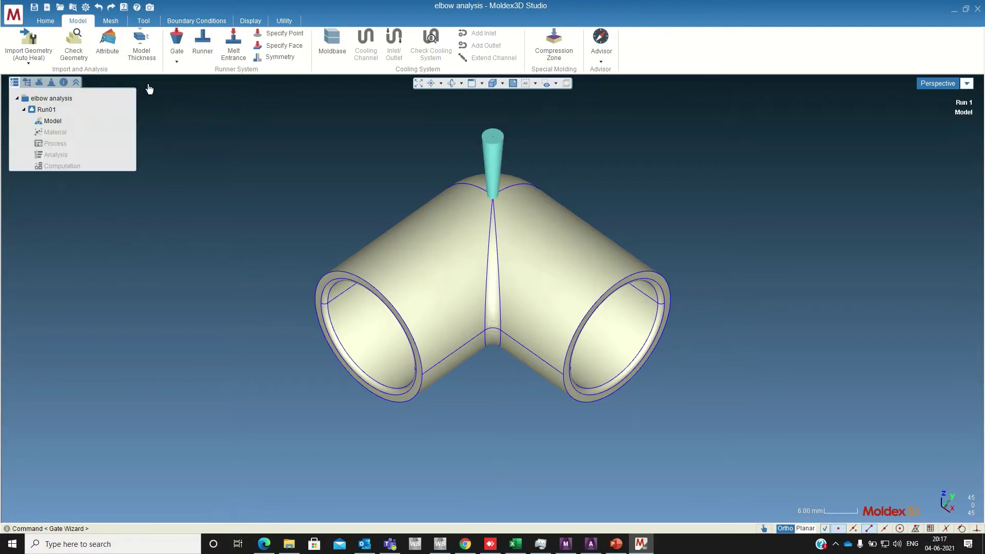
left_click(147, 88)
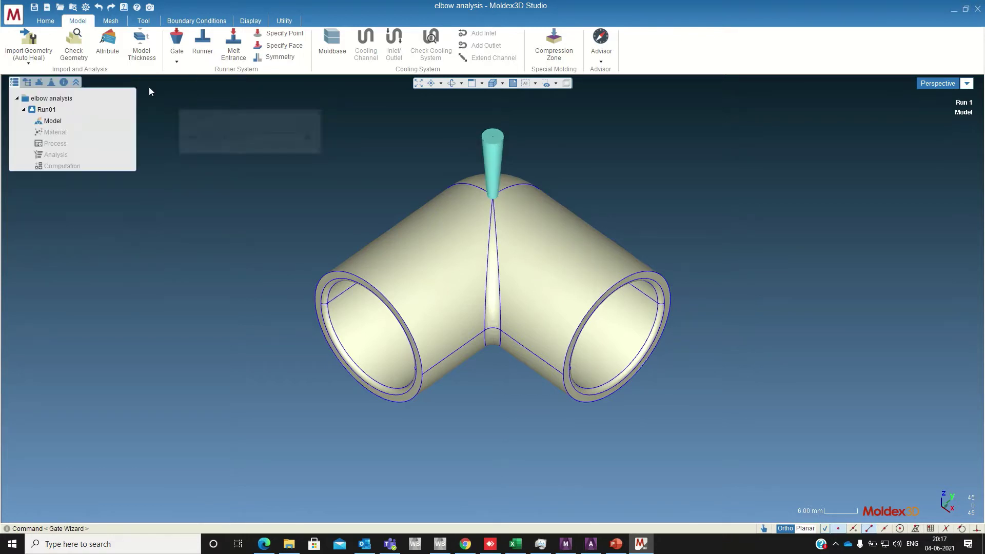
left_click(233, 46)
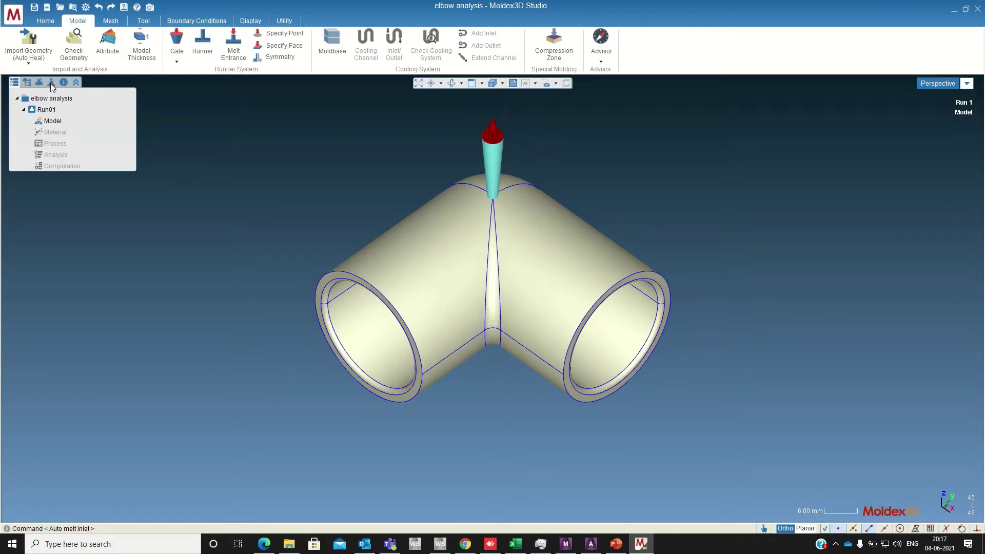
Step: Import the SolidWorks "cooling channel" file as geometry with automatic healing
left_click(28, 61)
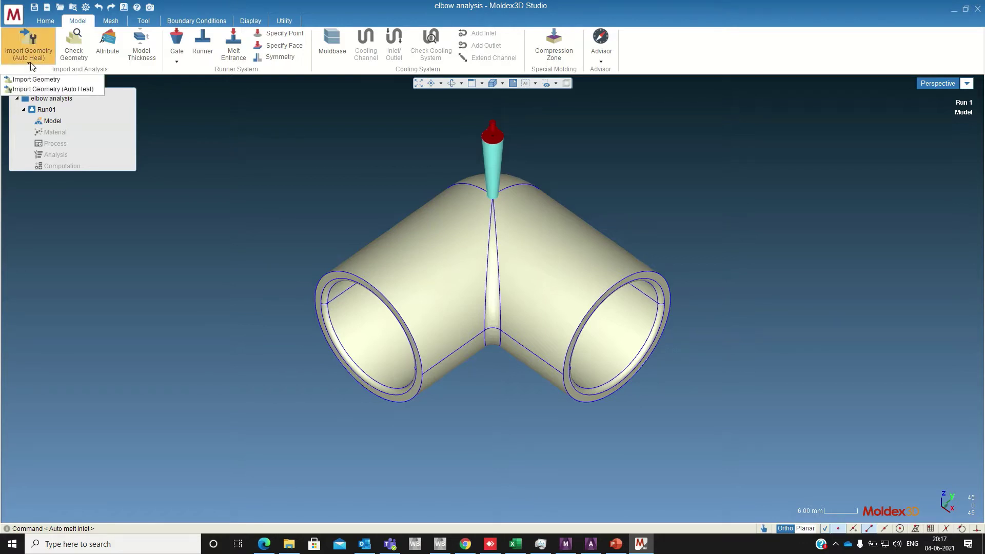
left_click(49, 90)
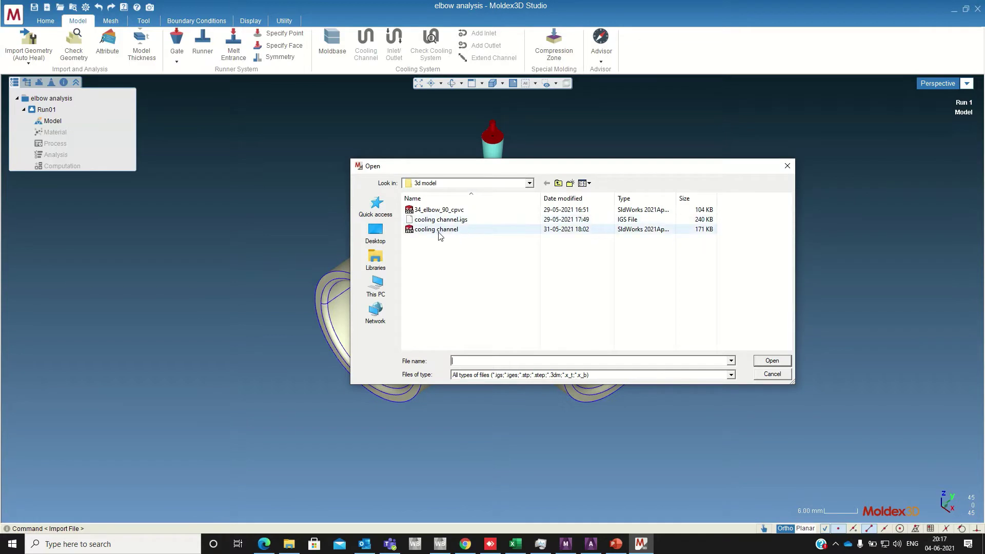
left_click(436, 229)
key("Return")
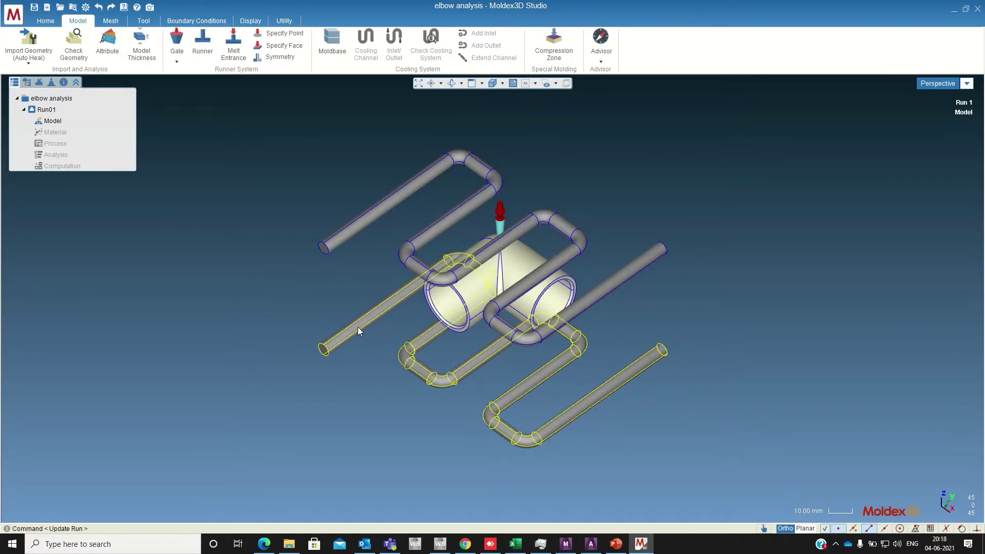
Step: Assign the Cooling Channel attribute to both imported channel bodies
left_click(342, 235)
left_click(108, 41)
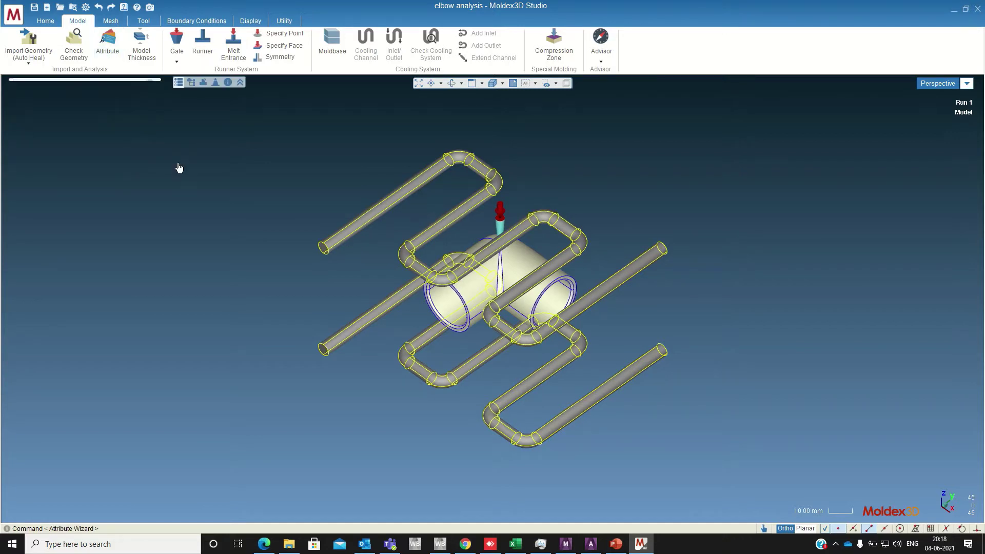
left_click(110, 116)
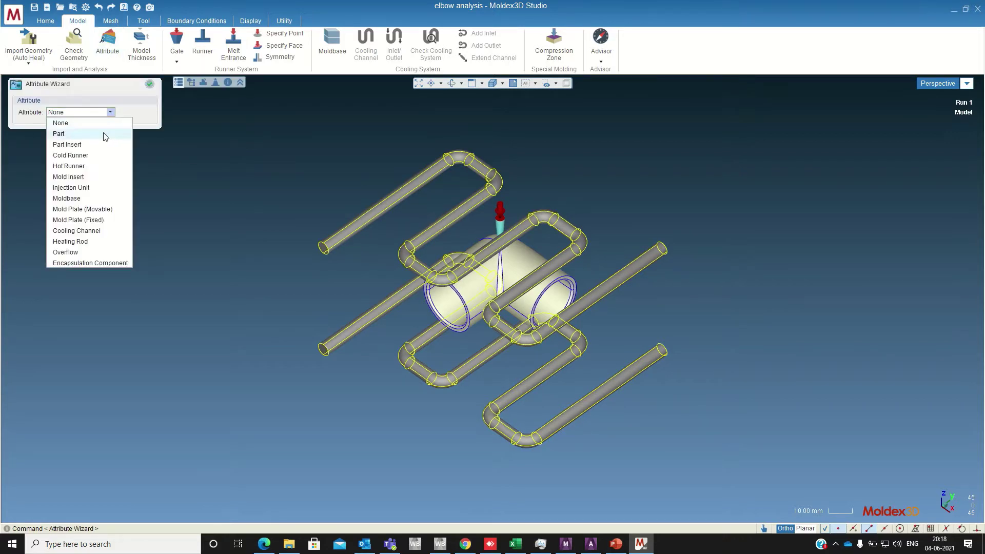
left_click(104, 228)
left_click(149, 84)
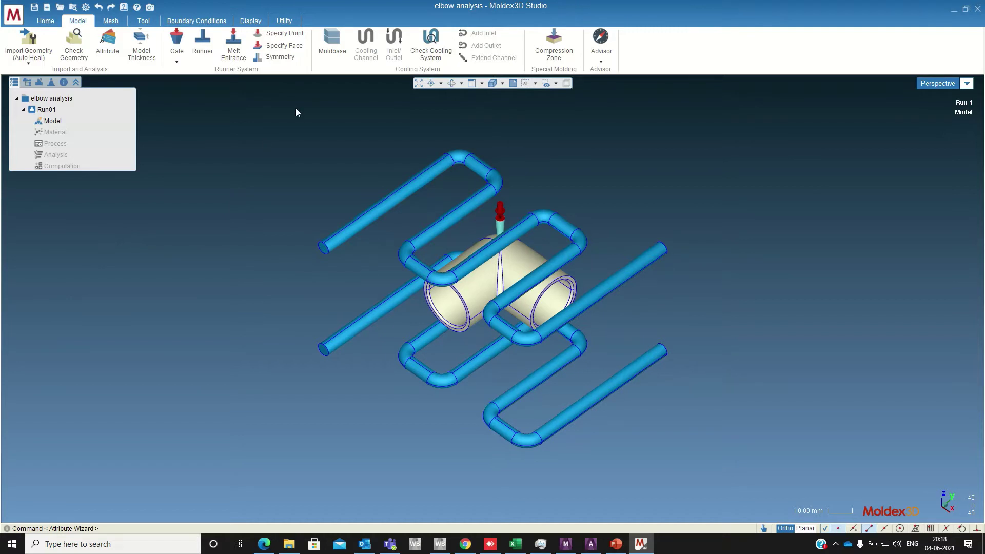
Step: Create a moldbase with the default size and height settings, and add coolant inlets and outlets at the cooling channel ends
left_click(331, 39)
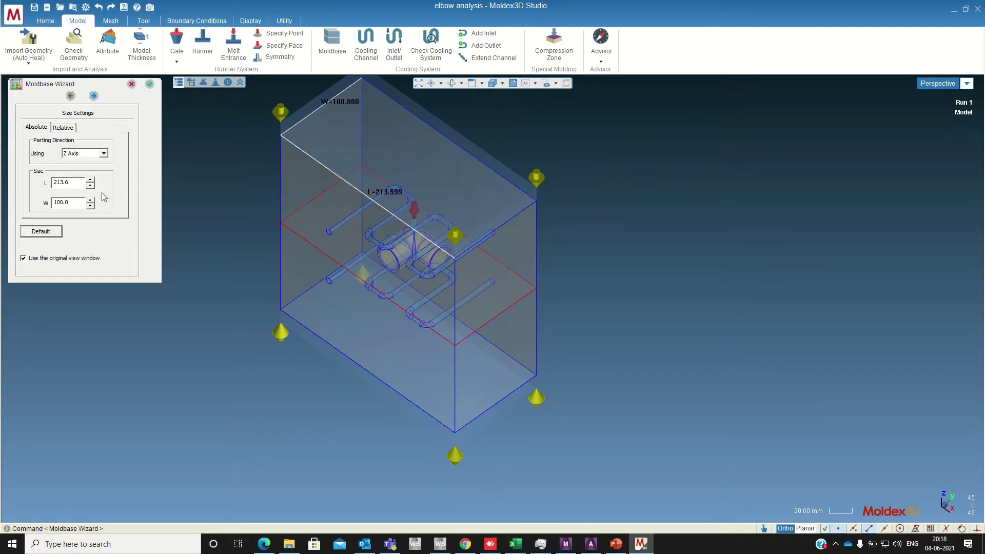
left_click(93, 97)
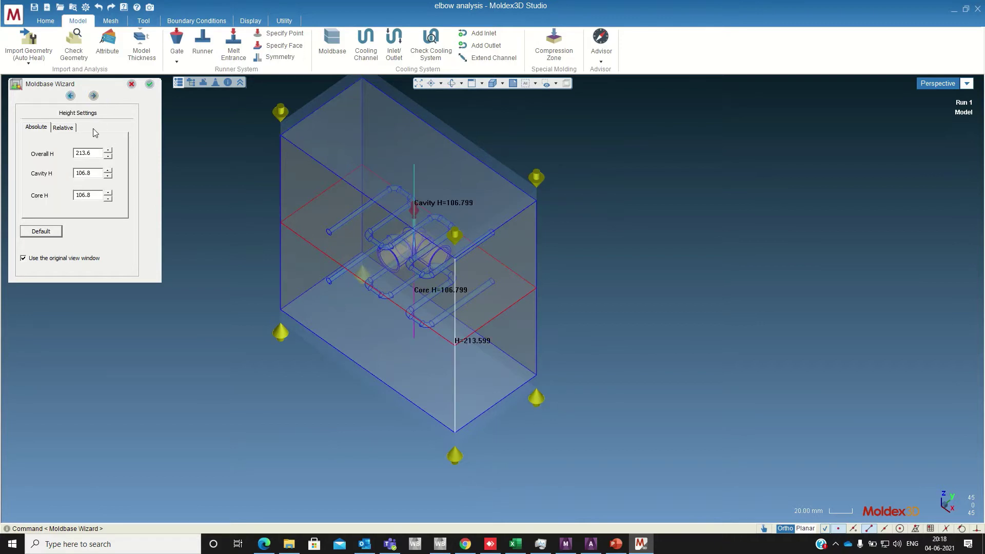
left_click(149, 84)
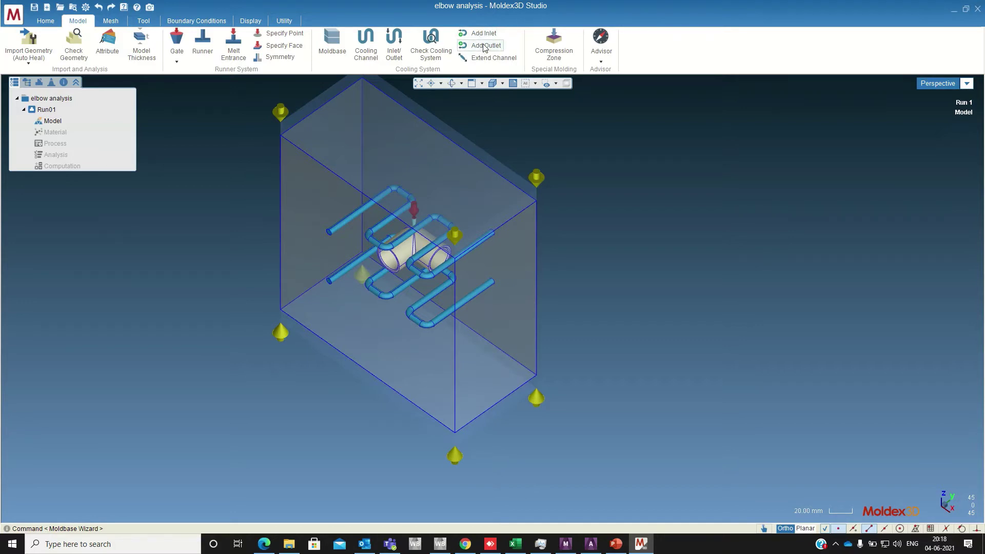
left_click(397, 54)
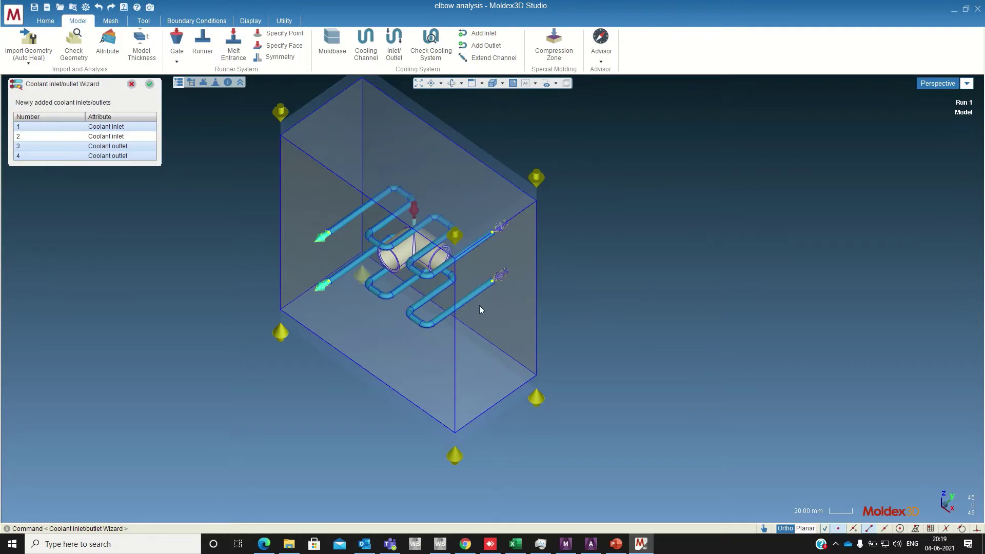
left_click(148, 84)
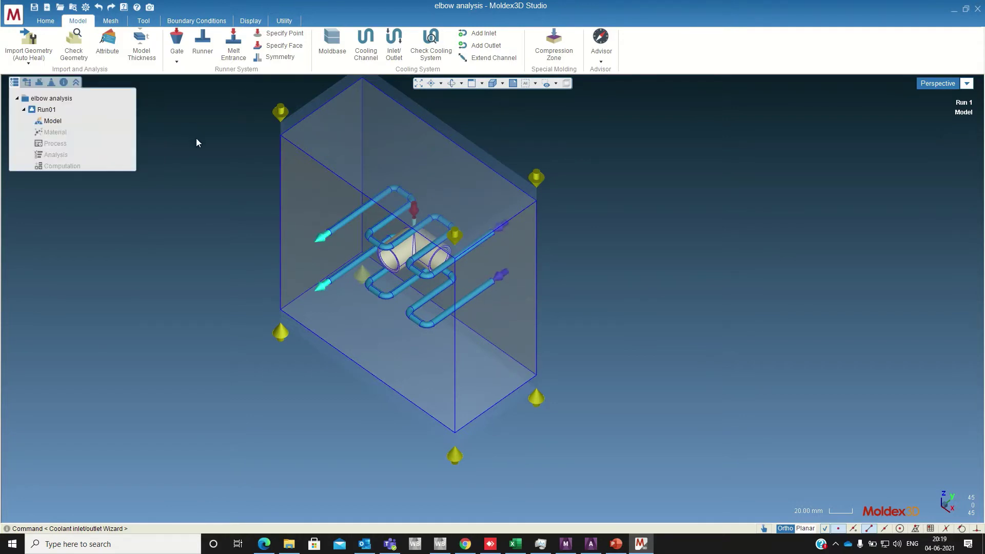
Step: Switch to the meshing tools and hide the moldbase in the model tree
left_click(108, 22)
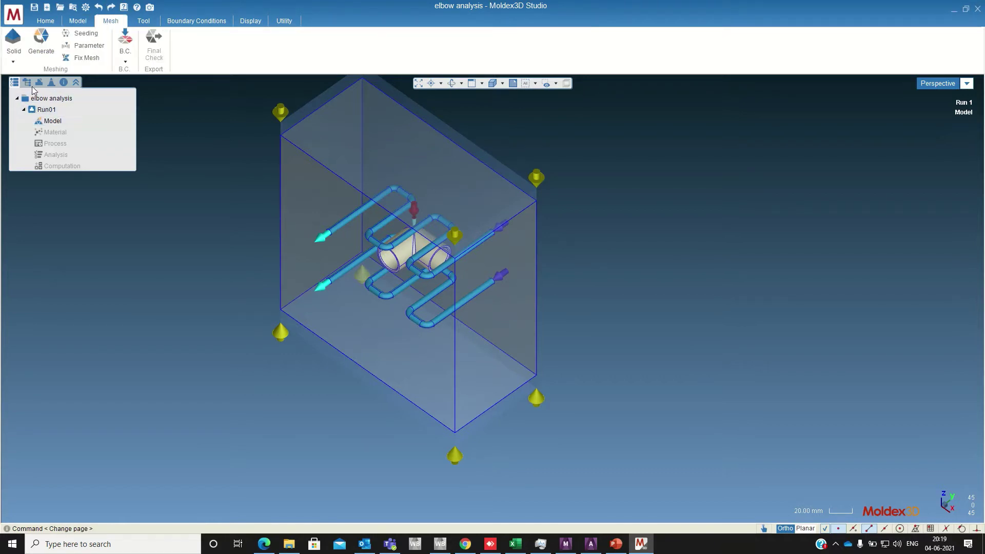
double_click(52, 120)
left_click(33, 152)
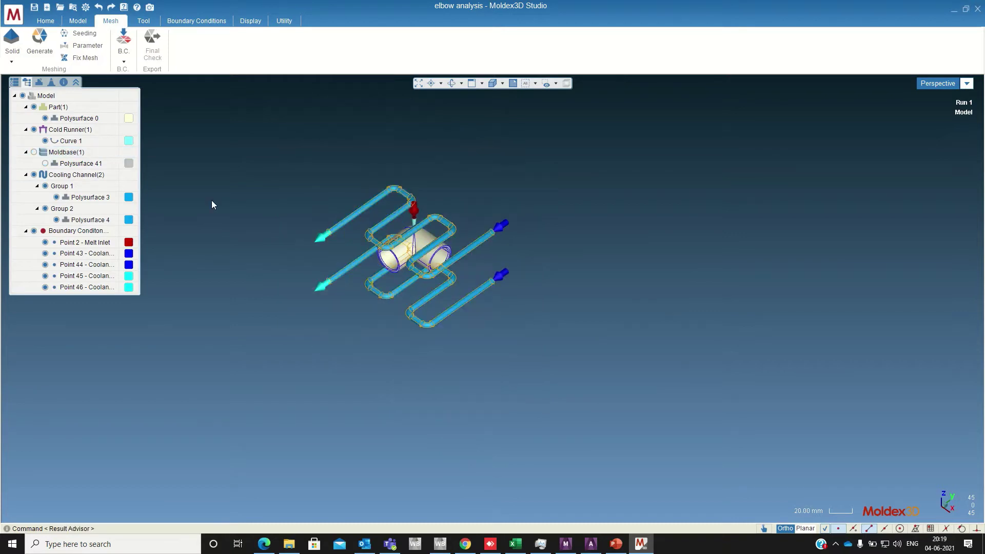
Step: Seed mesh nodes on the elbow, runner and cooling channels with the default mesh size of 5.265
scroll(226, 214, "down", 2)
left_click_drag(245, 162, 534, 349)
left_click(79, 33)
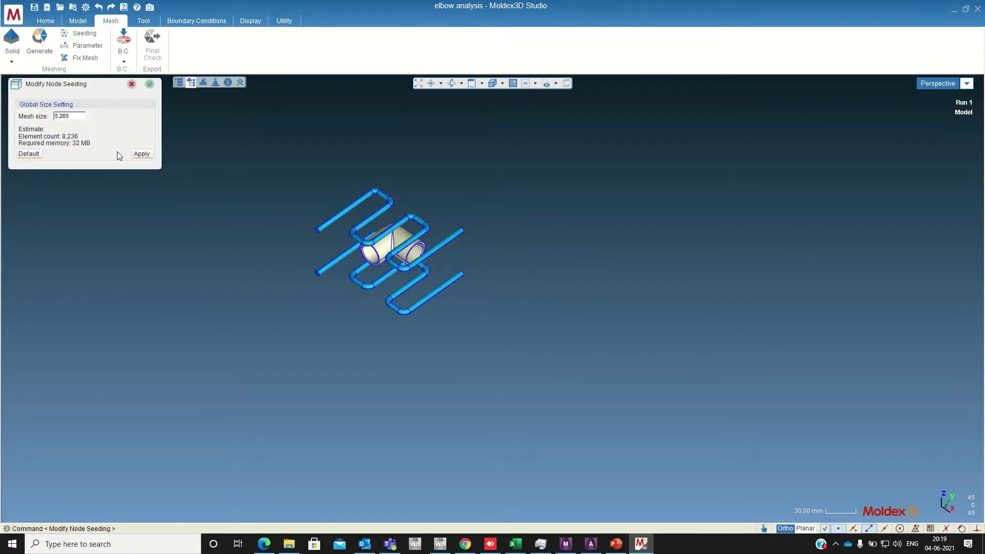
left_click(141, 155)
left_click(149, 84)
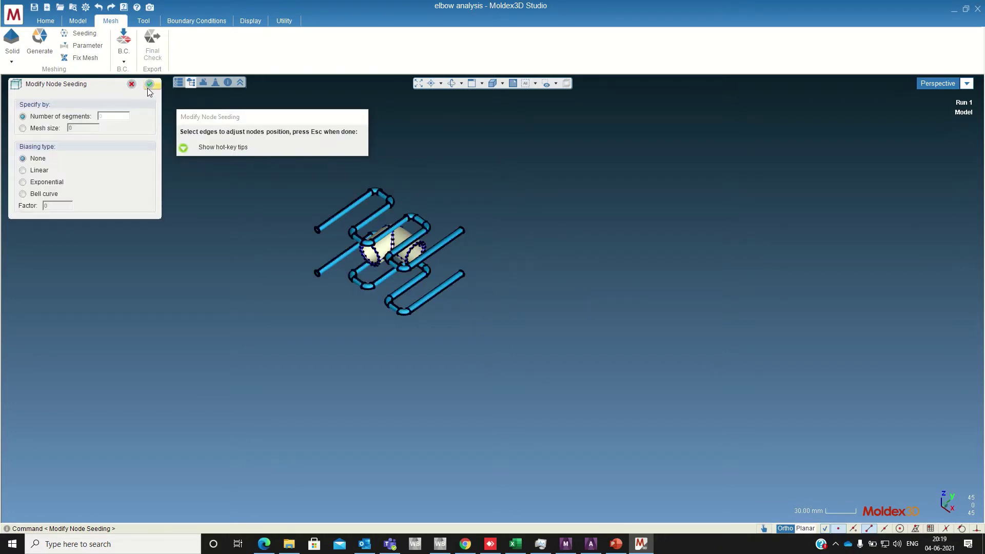
key("Escape")
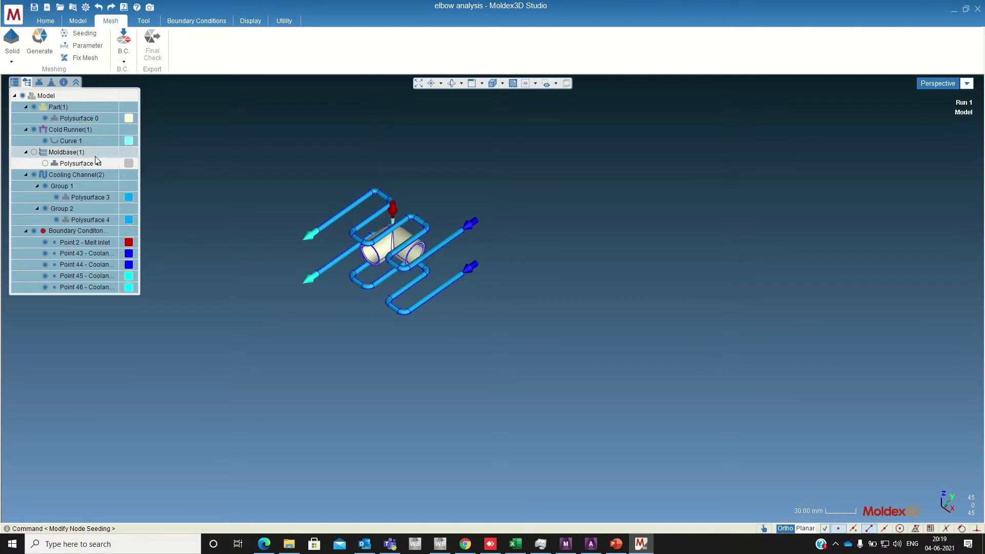
Step: Show the moldbase again and seed its edges with a mesh size of 20
left_click(34, 152)
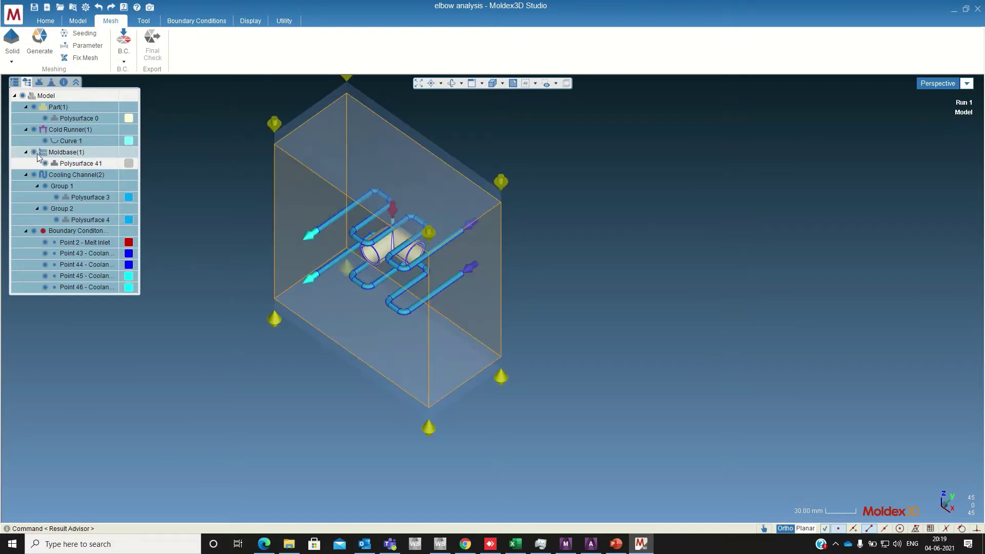
left_click(301, 183)
left_click(84, 34)
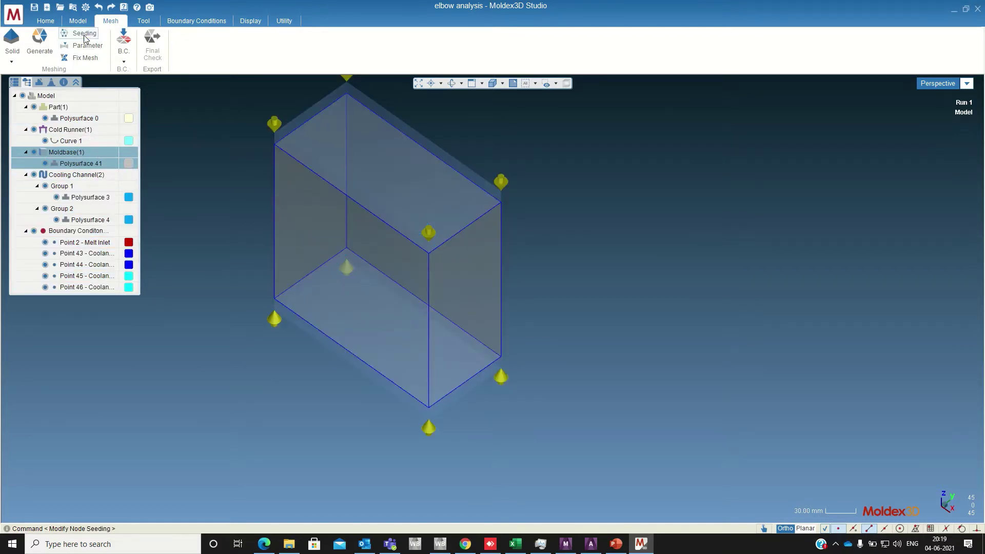
left_click_drag(77, 116, 52, 117)
type("20")
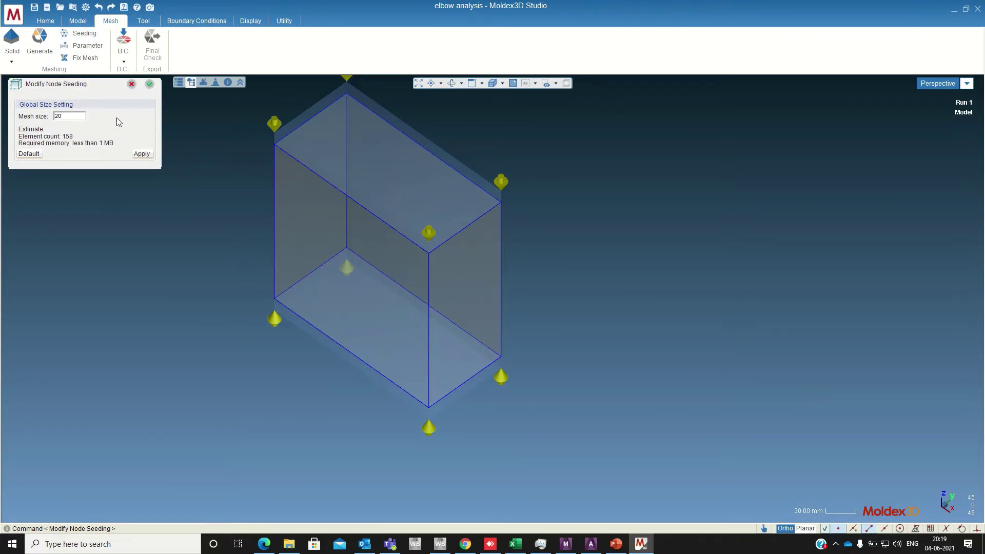
left_click(144, 154)
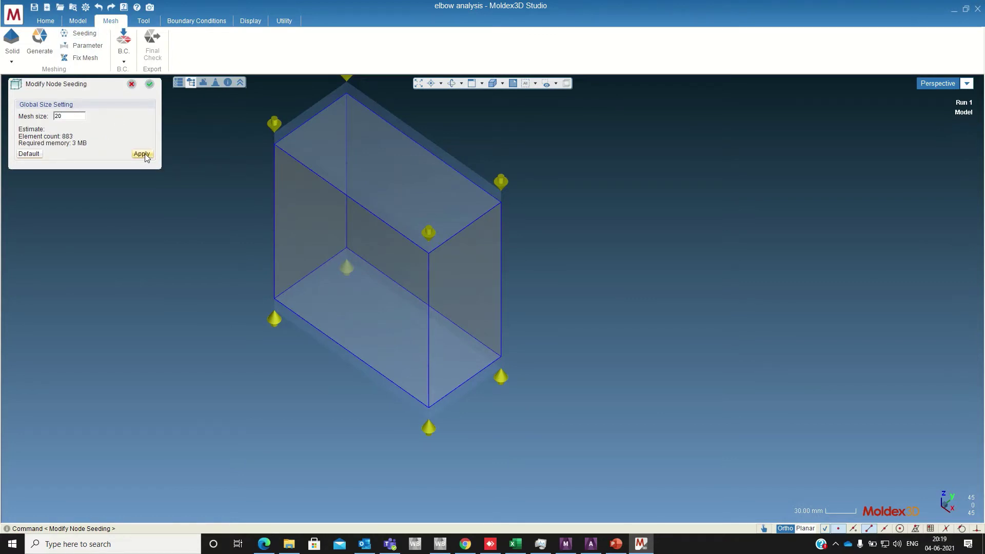
left_click(149, 86)
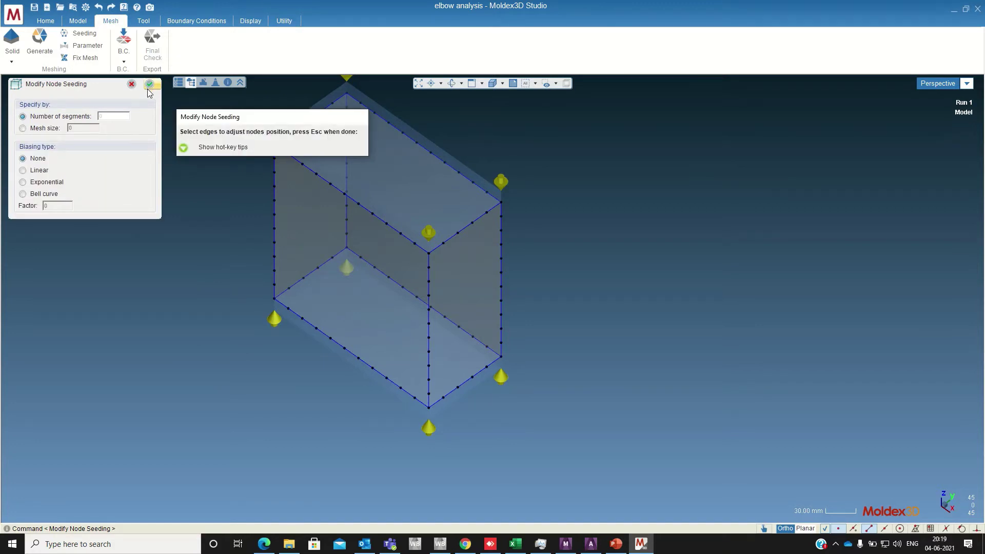
left_click(148, 86)
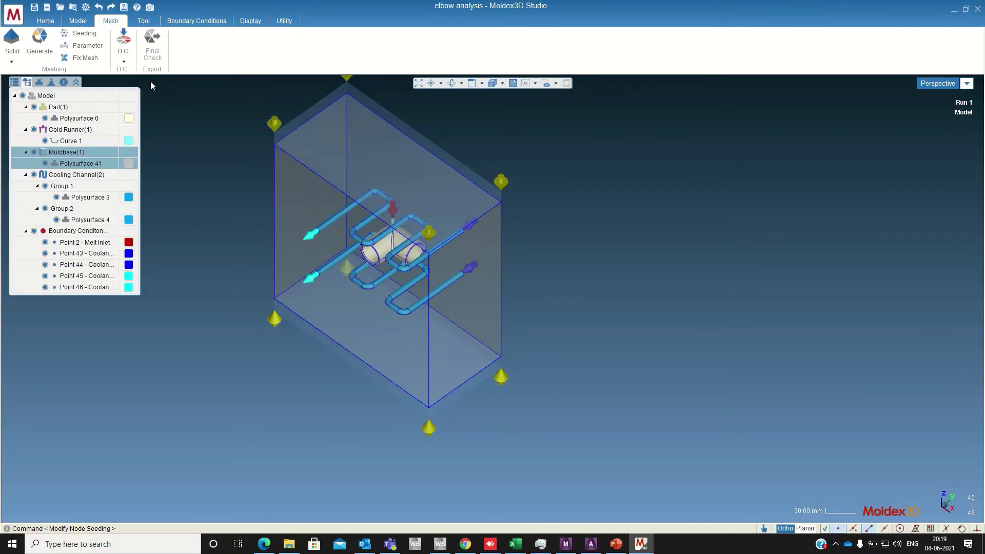
Step: Generate the solid mesh for the part, runner, cooling channels and moldbase, and run the final check on it
left_click(38, 49)
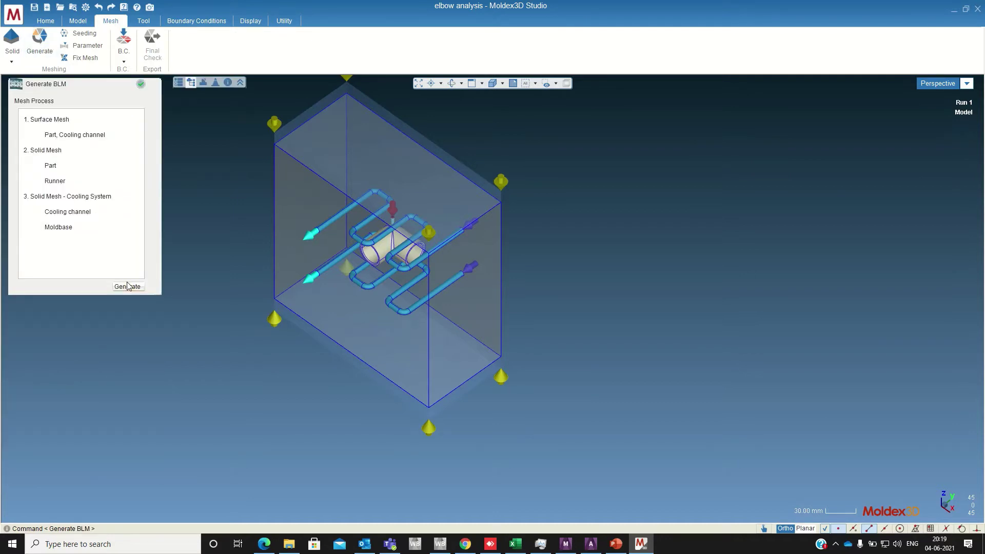
left_click(128, 286)
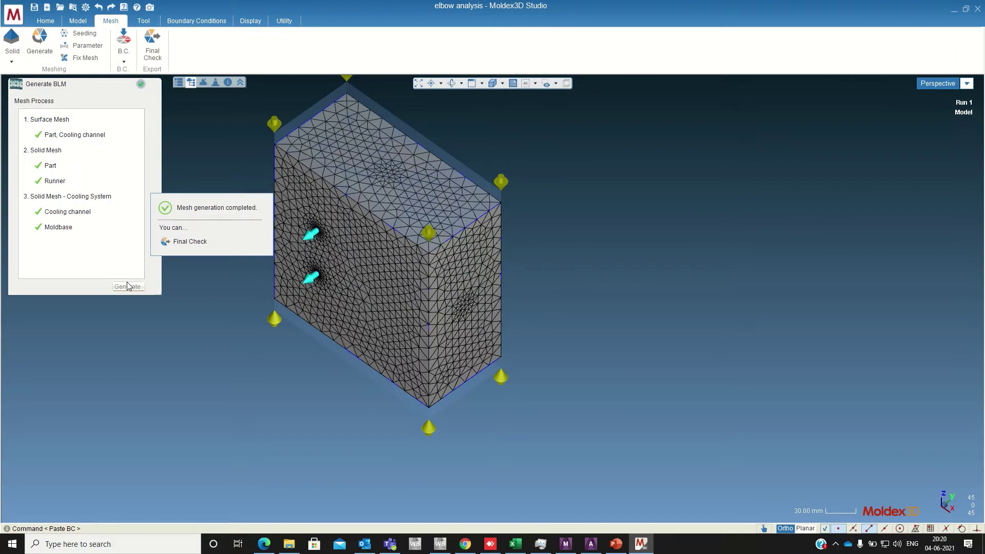
left_click(181, 241)
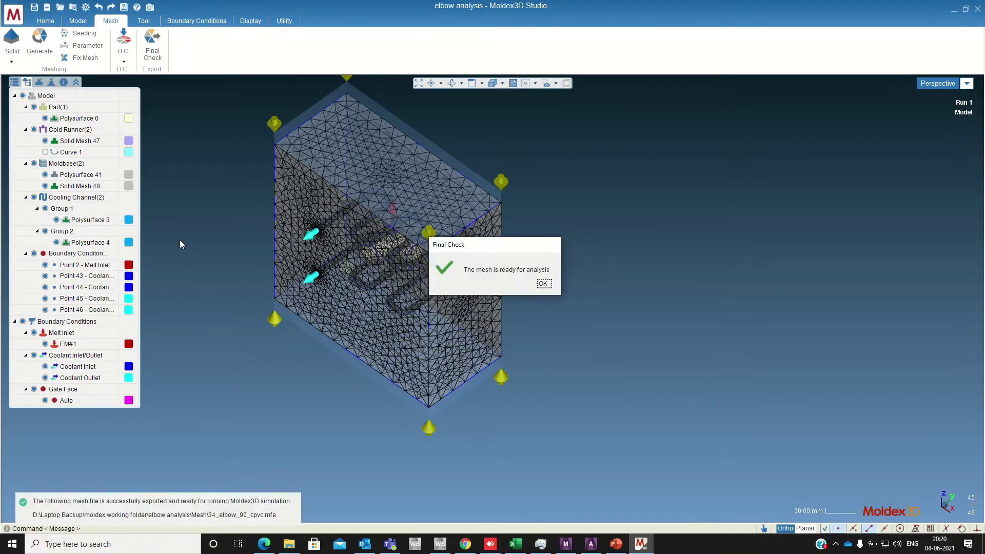
left_click(545, 282)
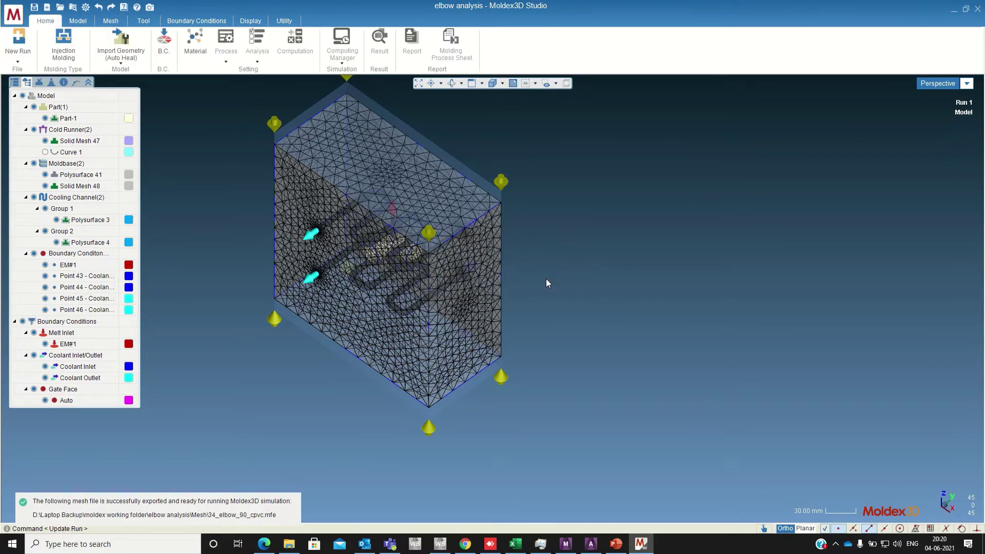
Step: Assign Axiall PVC HH-2000 from the Moldex3D Bank to melt inlet EM#1, adding it to the project and the user bank
left_click(76, 117)
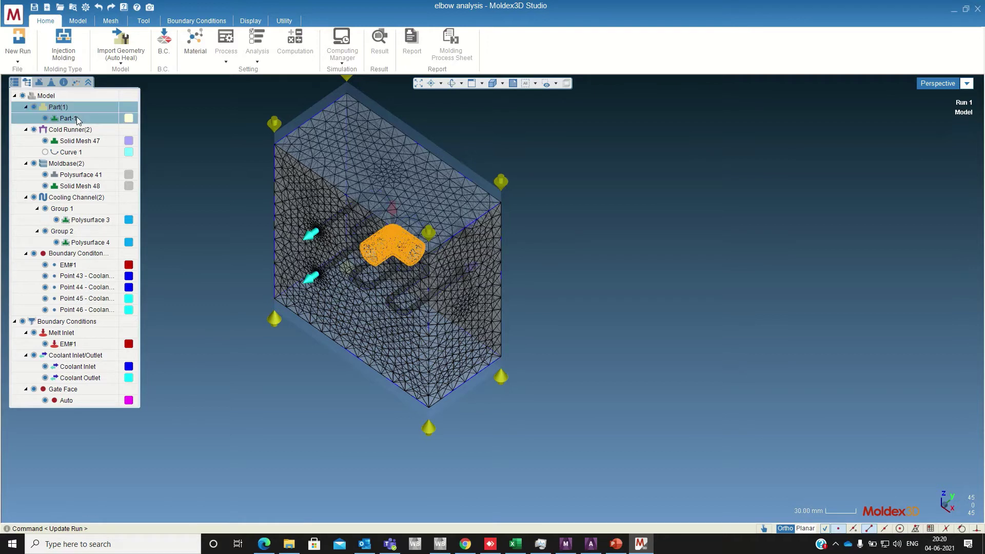
left_click(196, 49)
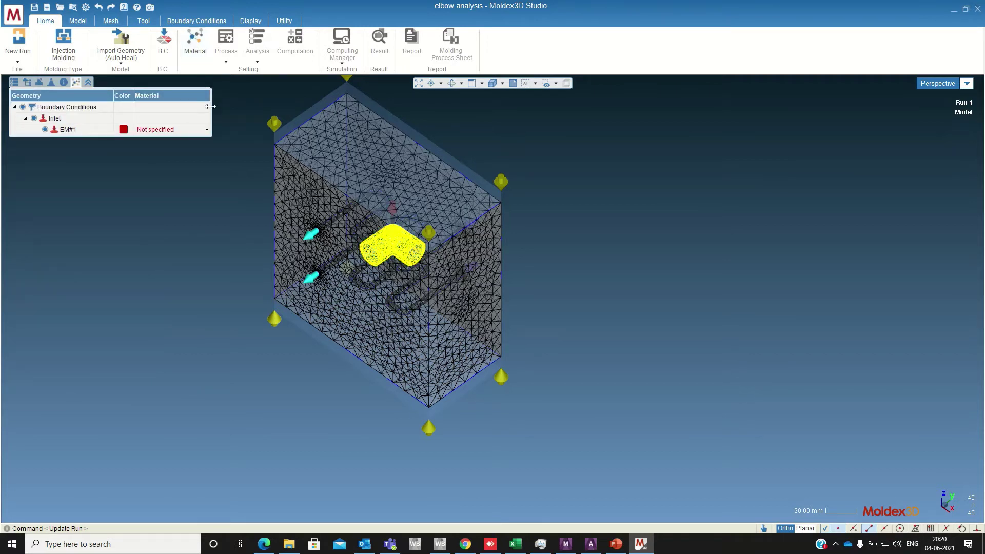
left_click(205, 131)
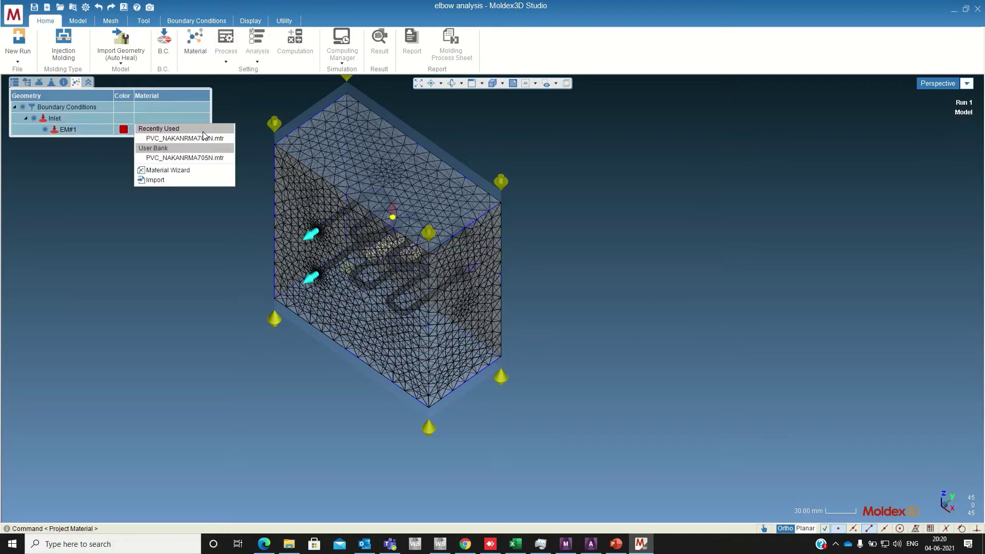
left_click(171, 170)
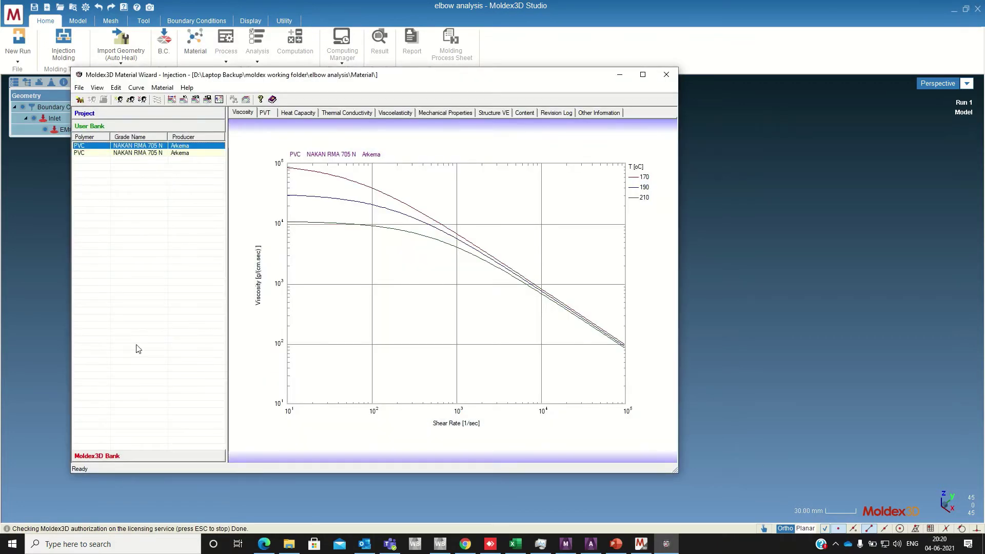
left_click(118, 457)
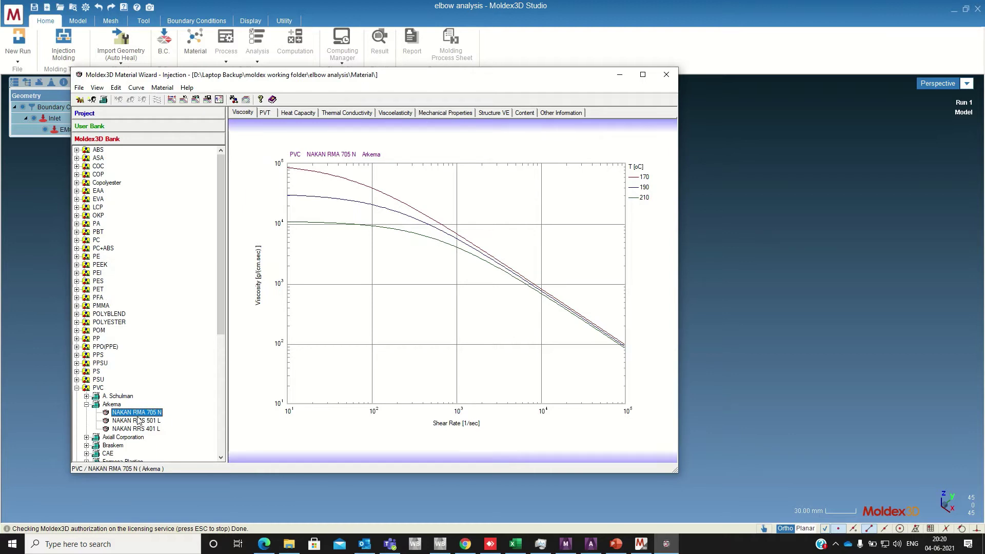
left_click(87, 438)
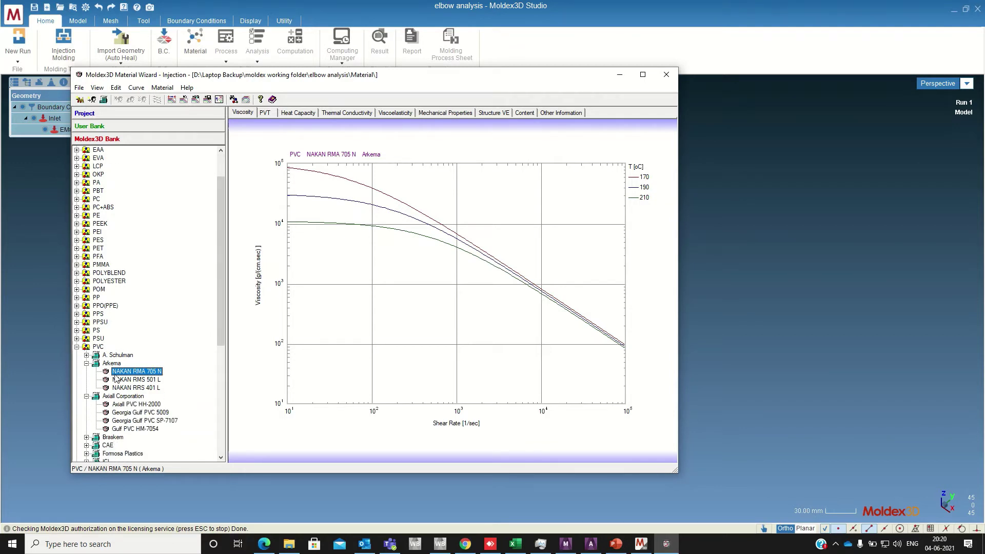
right_click(127, 407)
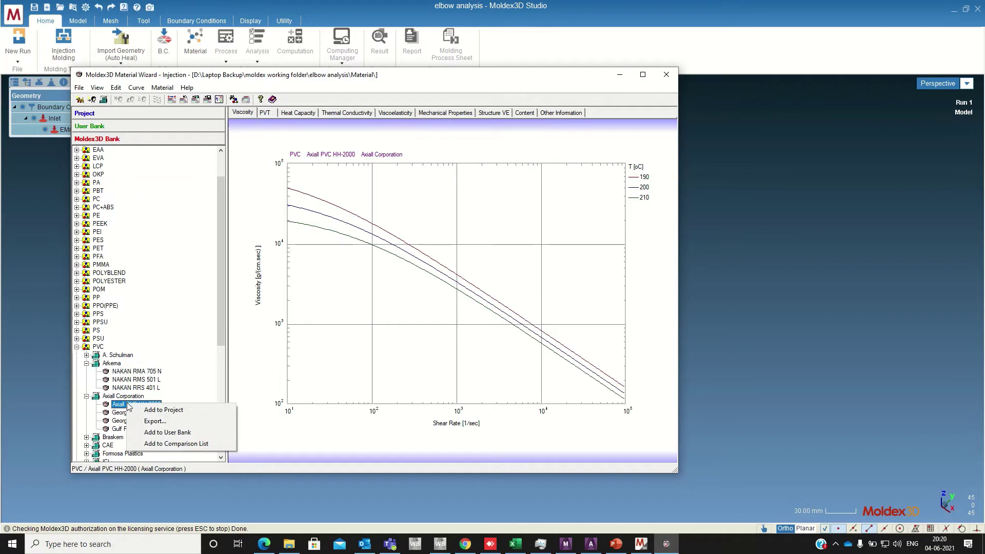
left_click(142, 410)
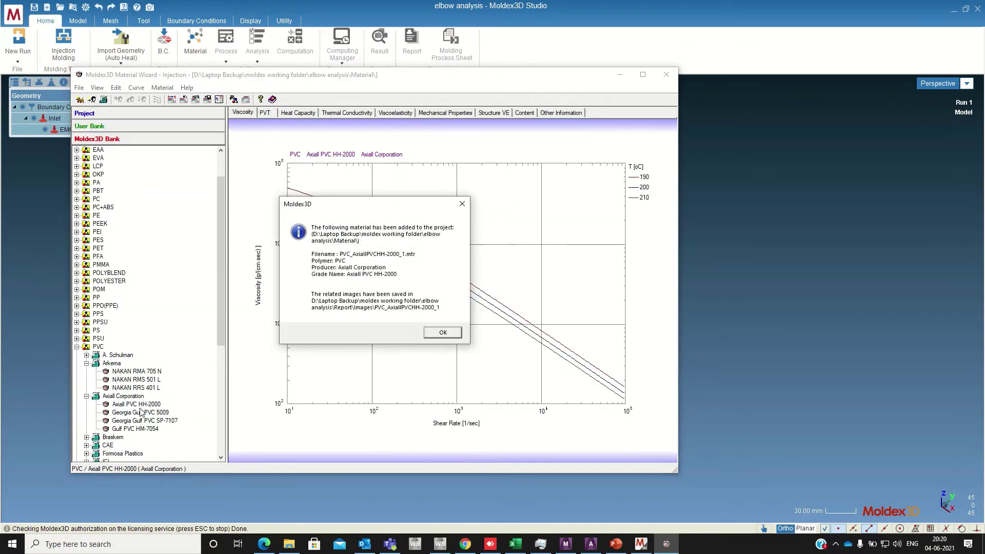
left_click(431, 334)
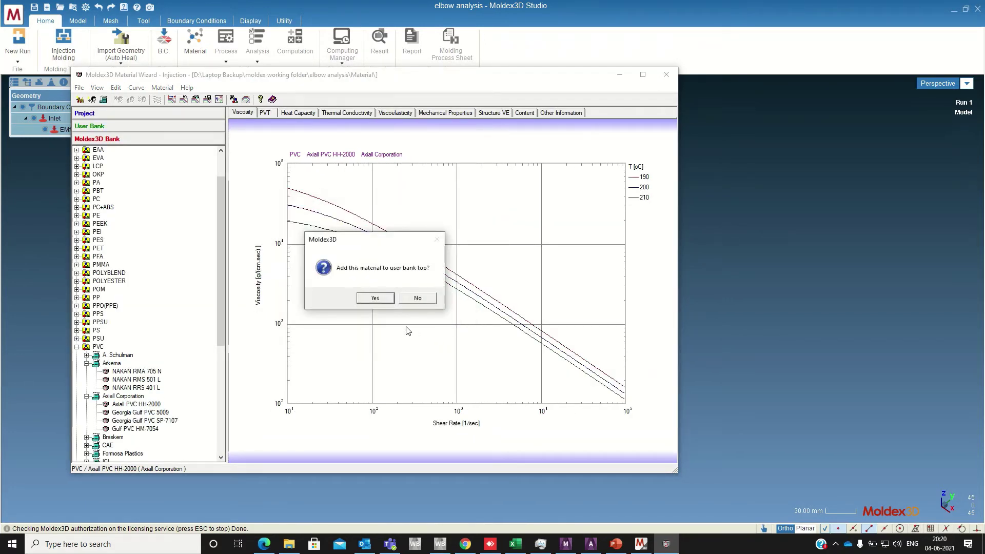
left_click(376, 299)
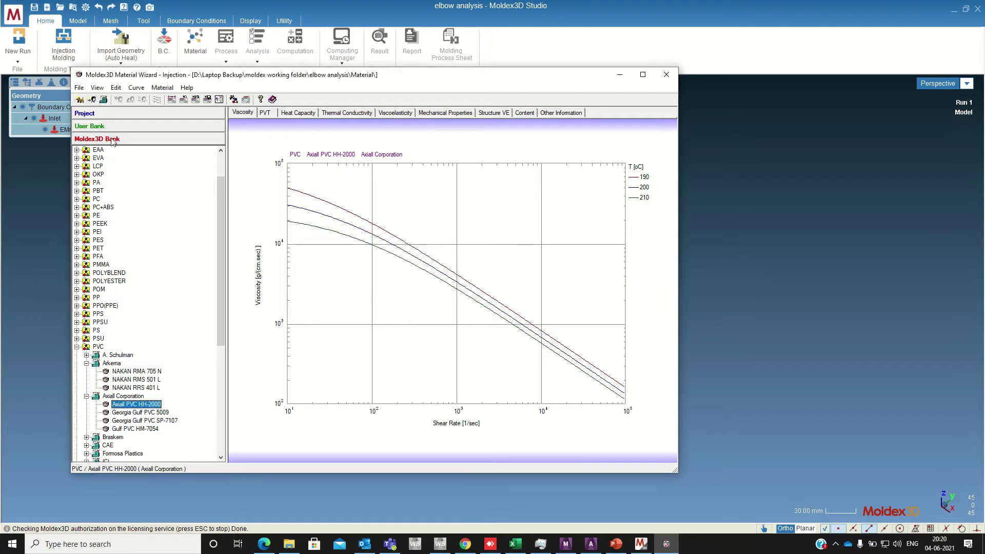
left_click(95, 114)
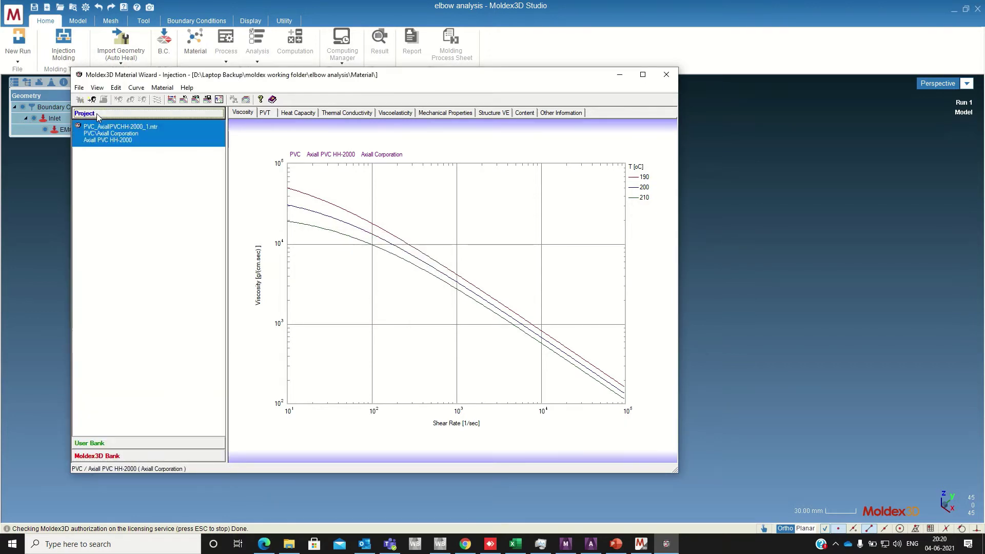
left_click(665, 75)
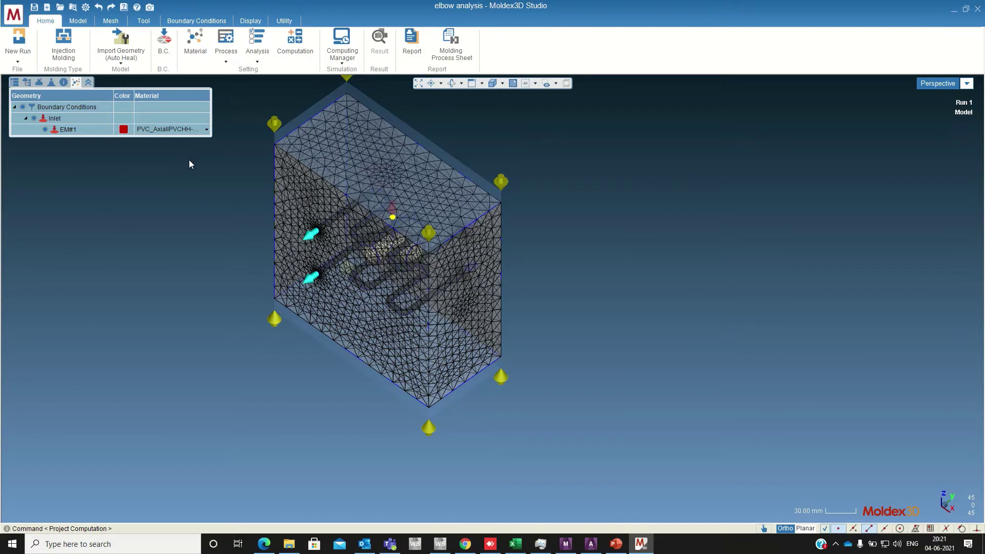
Step: Start the process setup for the run and choose CAE mode as the setting method
left_click(39, 82)
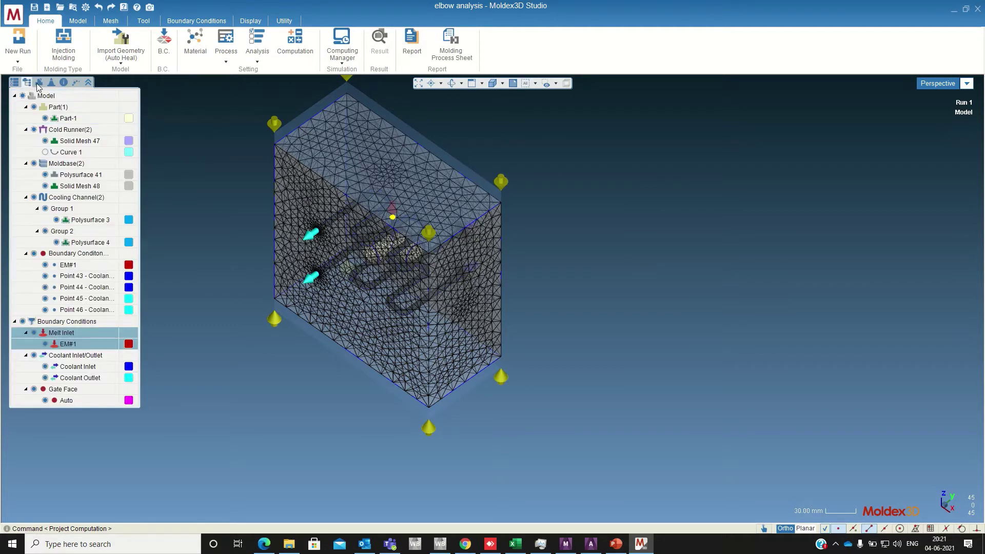
left_click(226, 62)
left_click(236, 97)
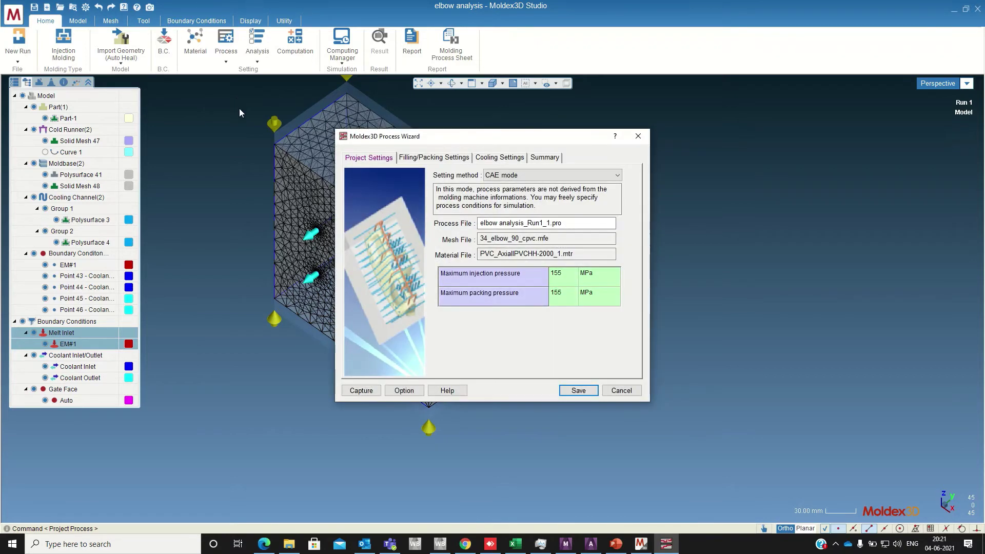
left_click(531, 175)
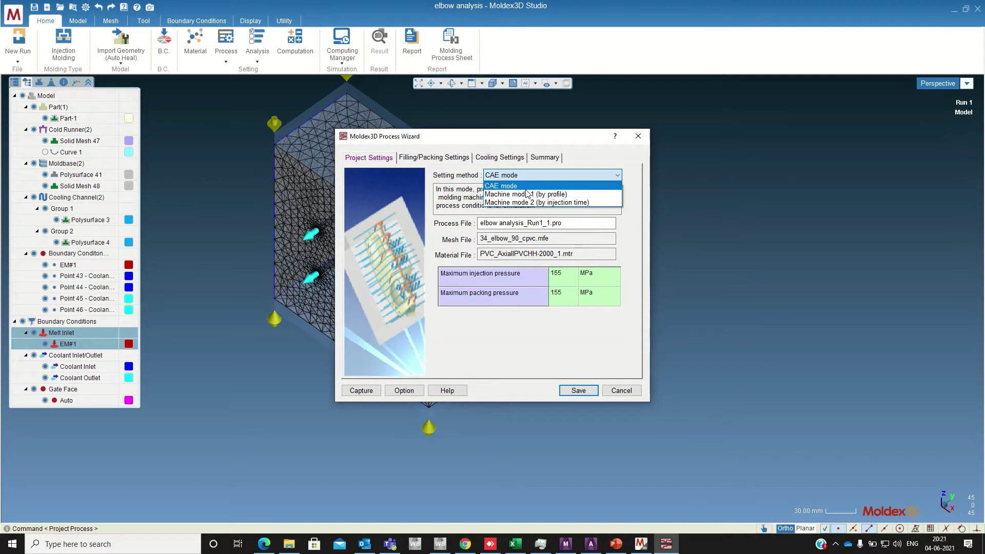
left_click(523, 185)
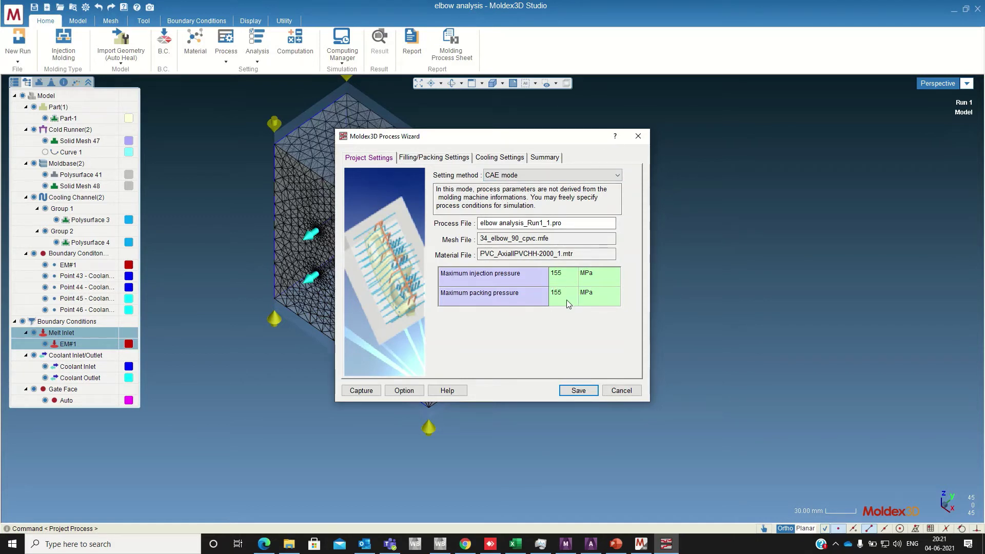
Step: Set the filling time to 4 sec and the packing time to 10 sec in the filling/packing settings
left_click(439, 158)
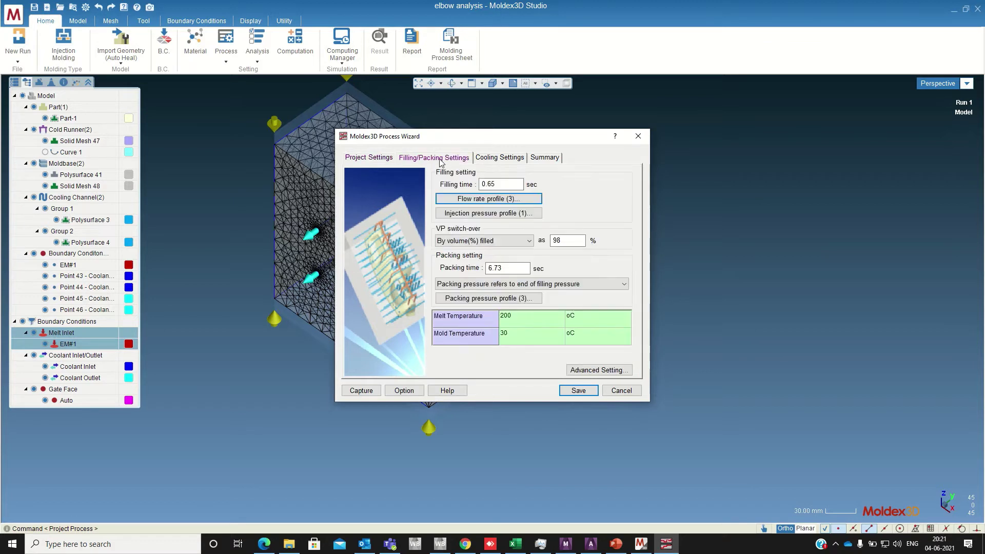
double_click(500, 185)
type("4")
left_click(513, 267)
double_click(512, 268)
type("10")
Step: Set the cooling time to 30 sec in the cooling settings
left_click(484, 158)
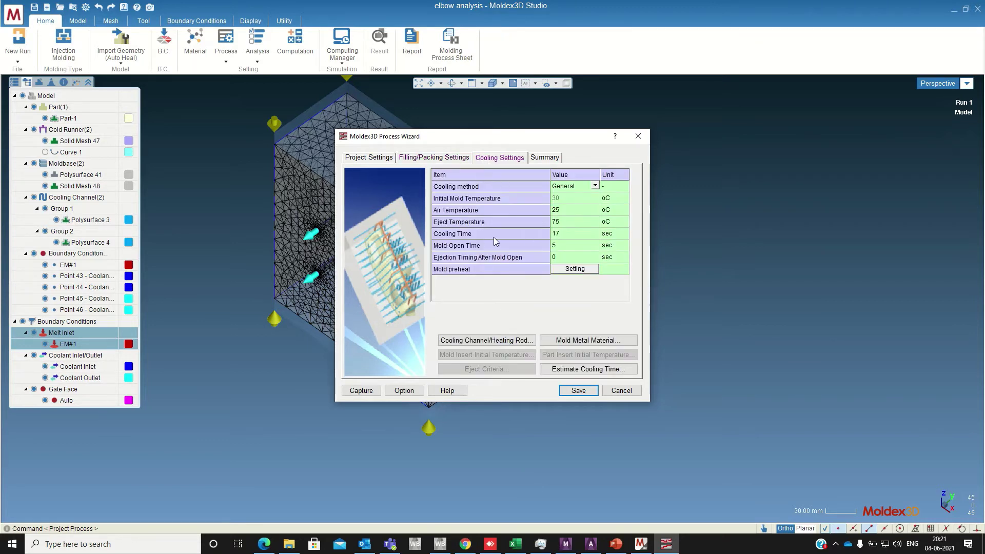
left_click(567, 234)
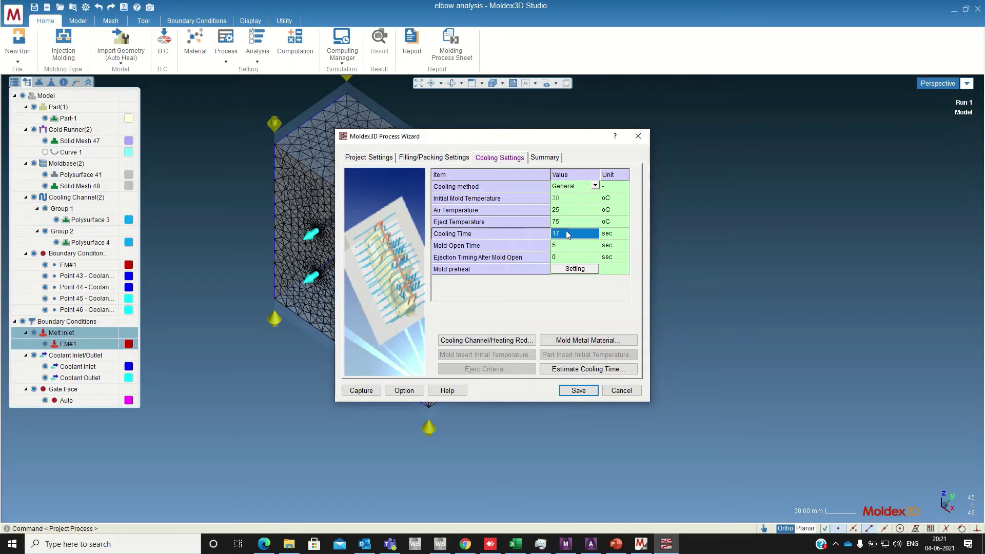
type("30")
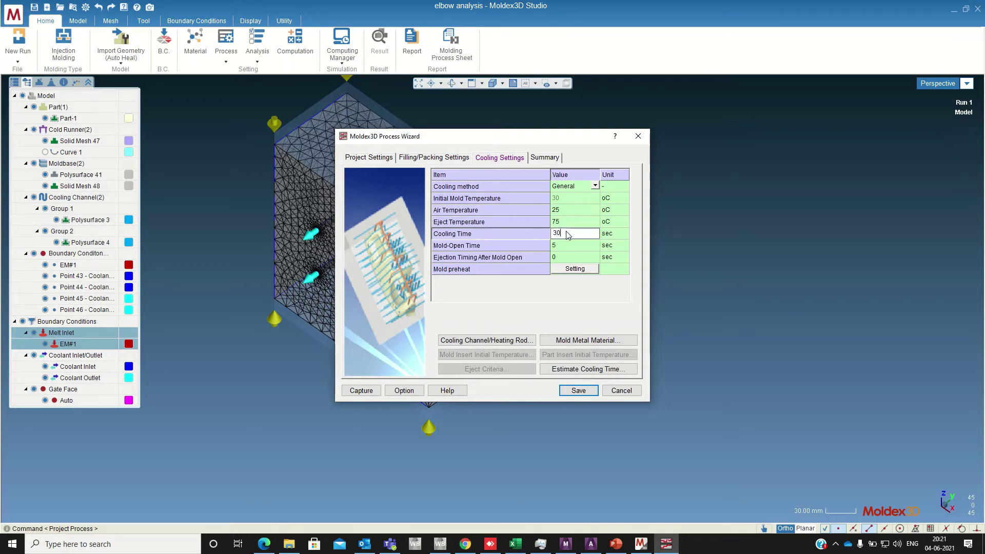
left_click(541, 296)
Step: Choose Aluminum_2014 as the mold metal material of the moldbase in the cooling advanced settings
left_click(587, 343)
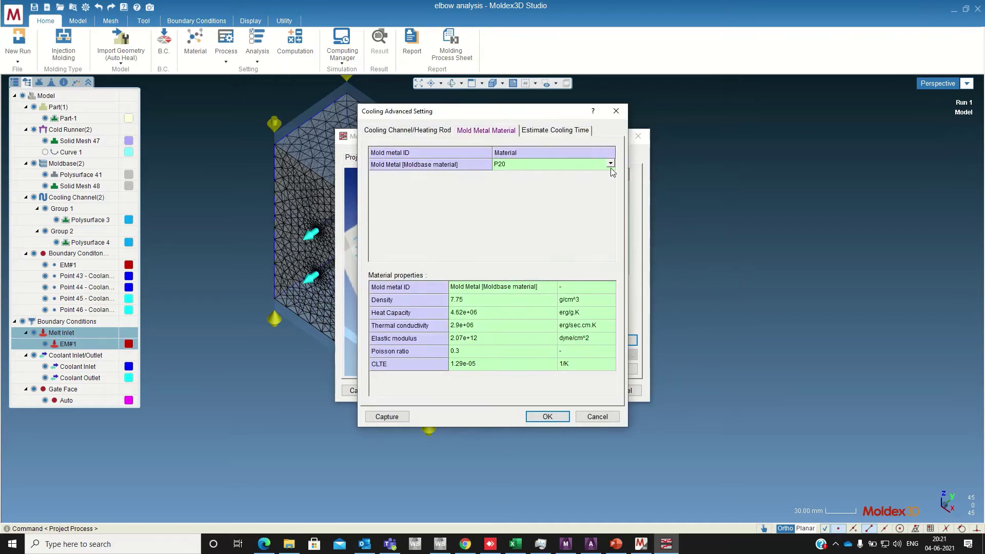
left_click(611, 165)
left_click(610, 164)
left_click(611, 164)
left_click(558, 167)
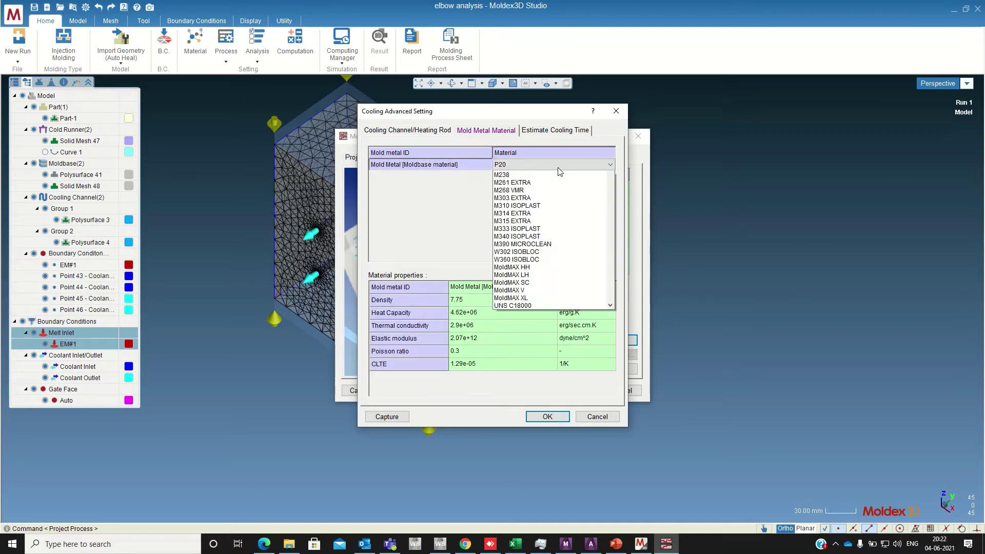
scroll(562, 287, "down", 3)
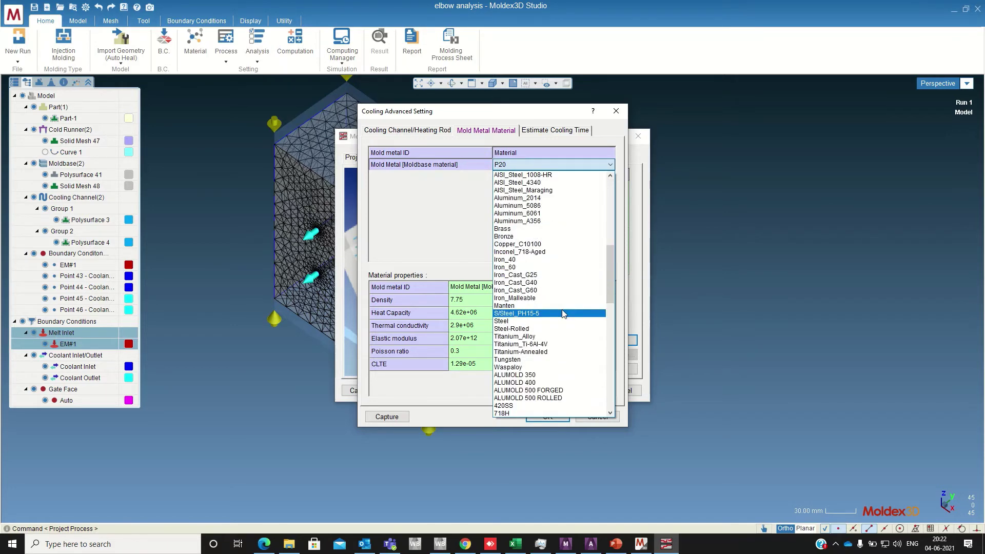
scroll(564, 314, "down", 3)
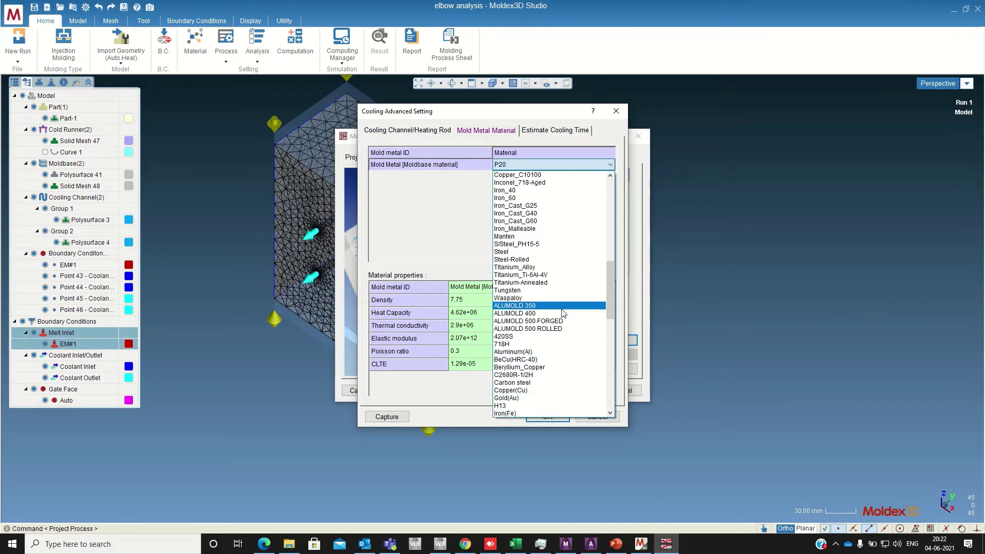
scroll(561, 314, "up", 3)
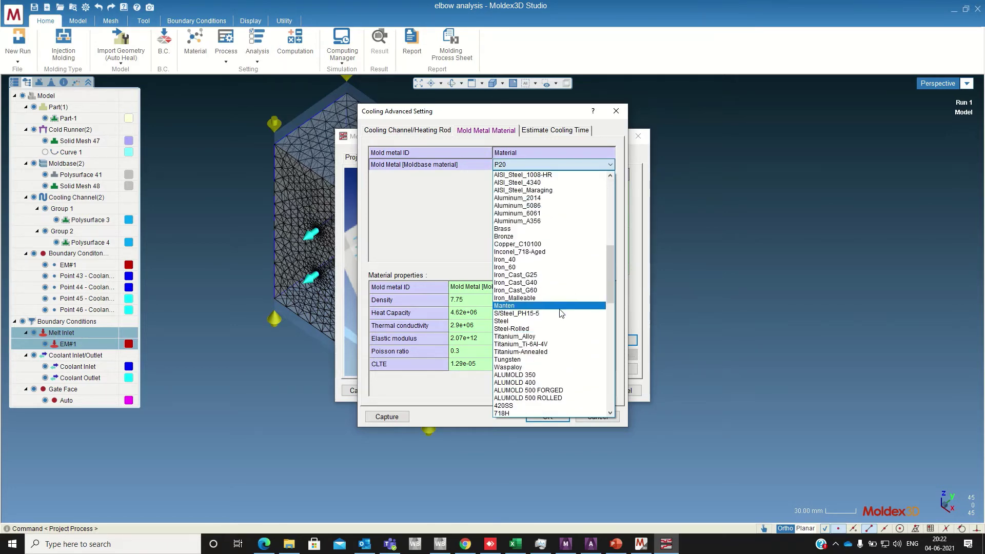
left_click(523, 198)
left_click(547, 417)
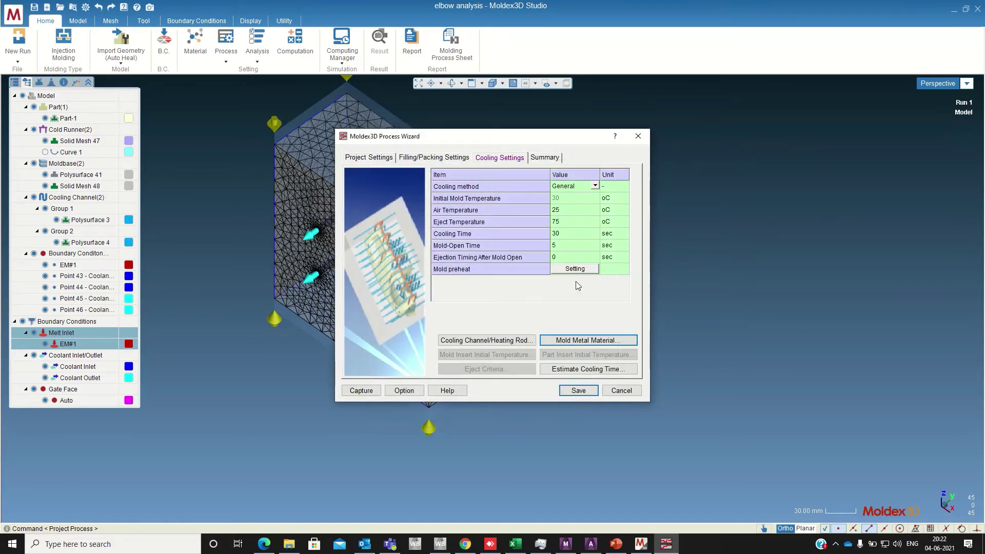
Step: Review the process summary, save the process conditions by overwriting the existing file, and close the wizard
left_click(544, 158)
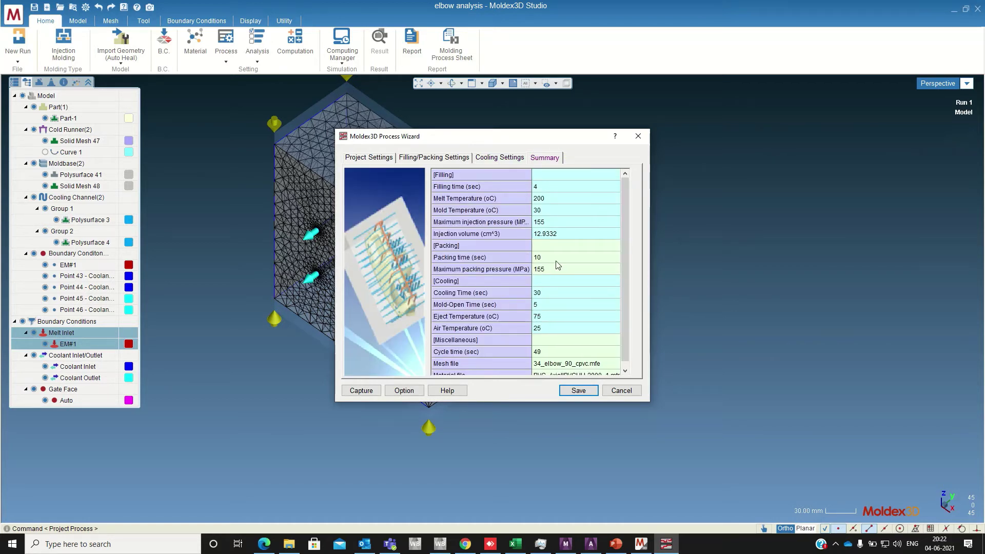
scroll(545, 298, "down", 1)
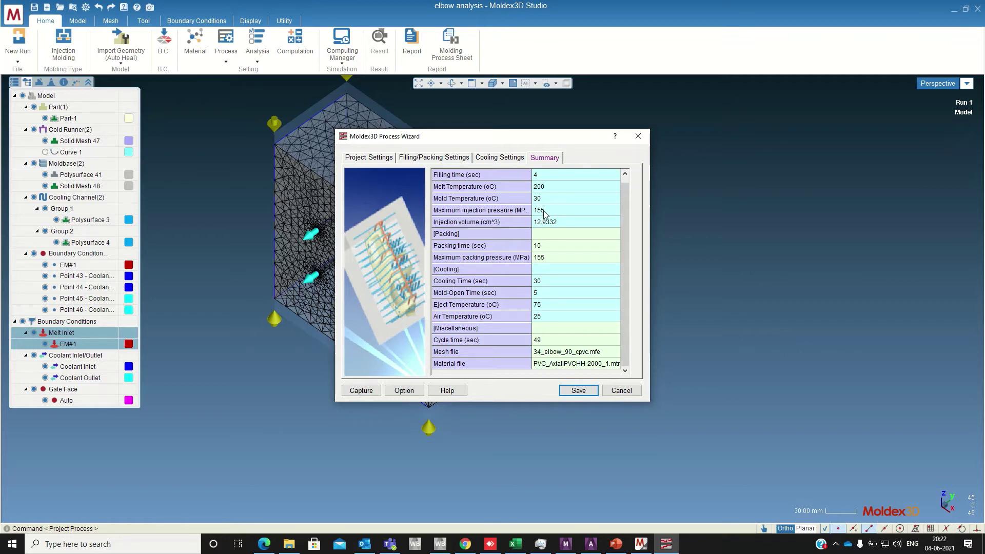
left_click(578, 390)
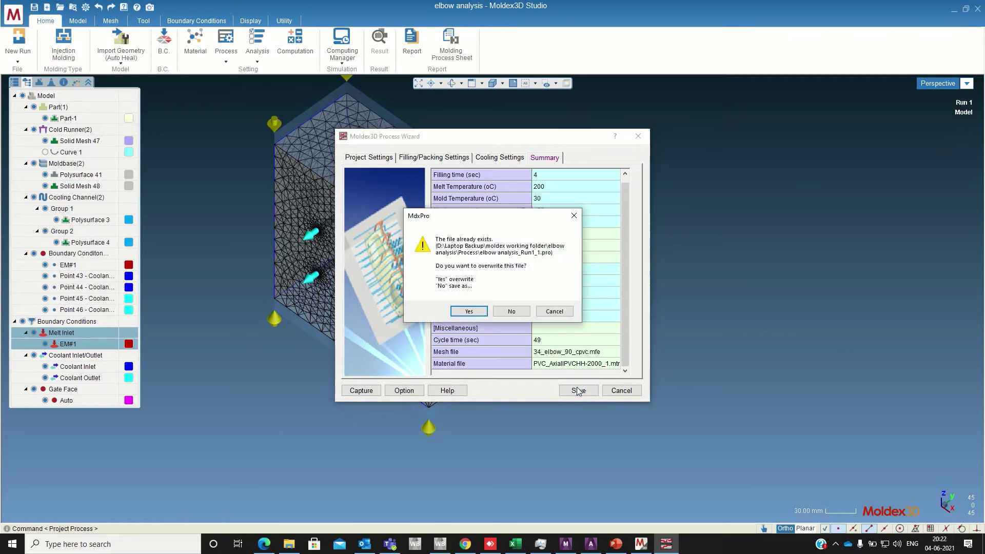
left_click(469, 311)
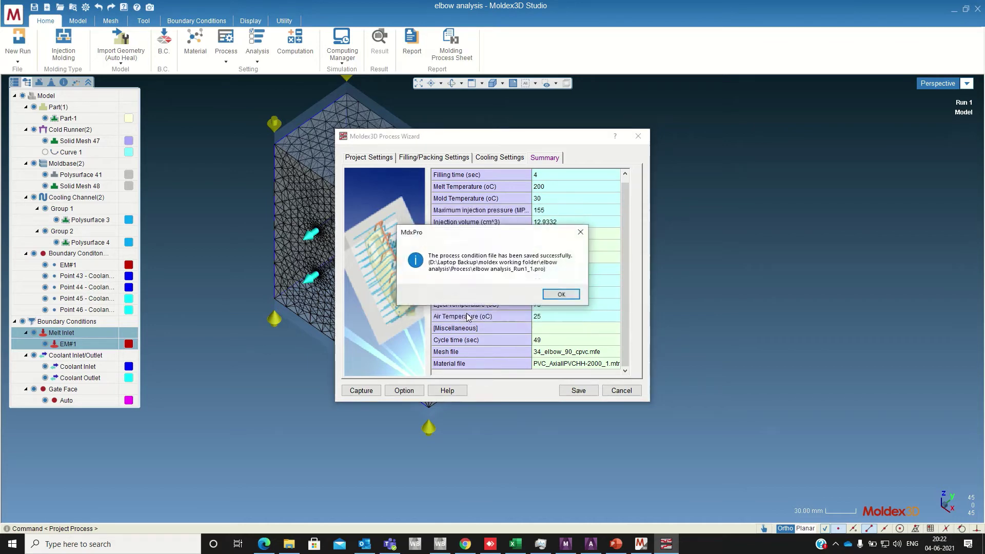
left_click(562, 294)
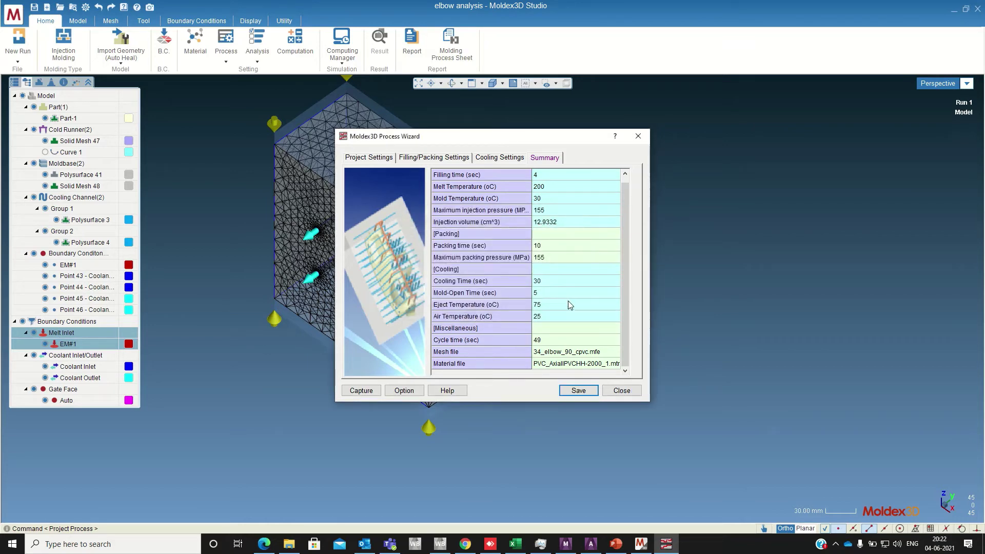
left_click(622, 391)
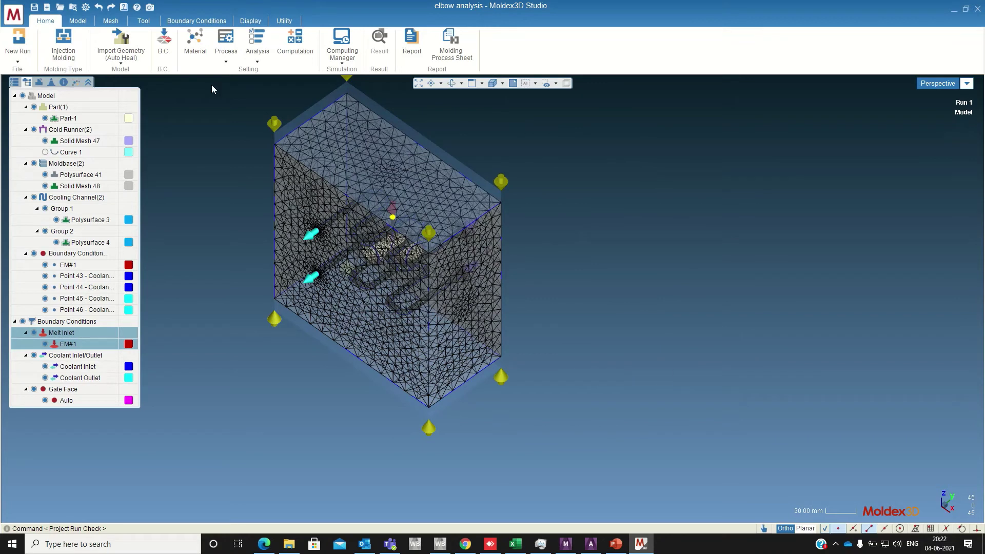
Step: Select Transient Analysis 2 -C F P Ct W as the analysis sequence and open the Computing Manager
left_click(254, 59)
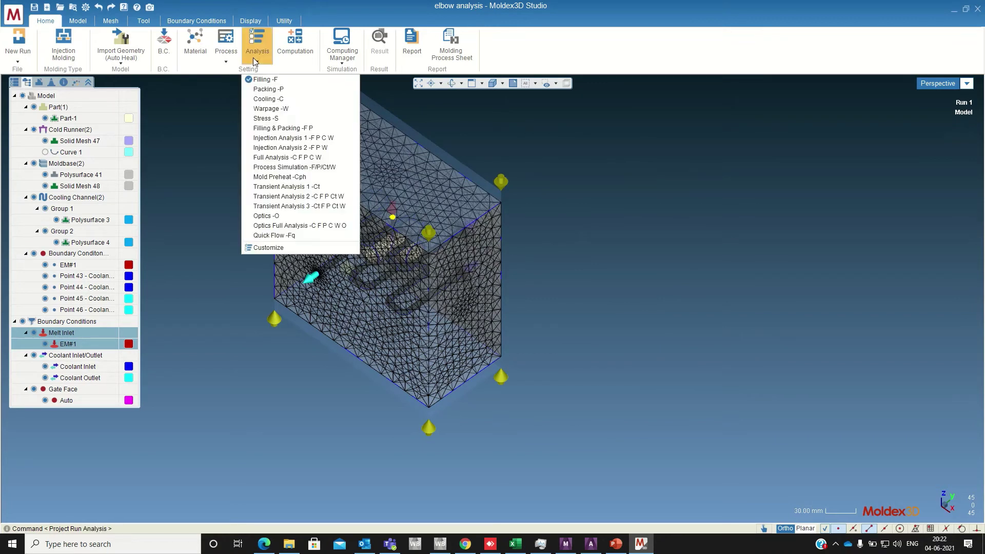
left_click(291, 196)
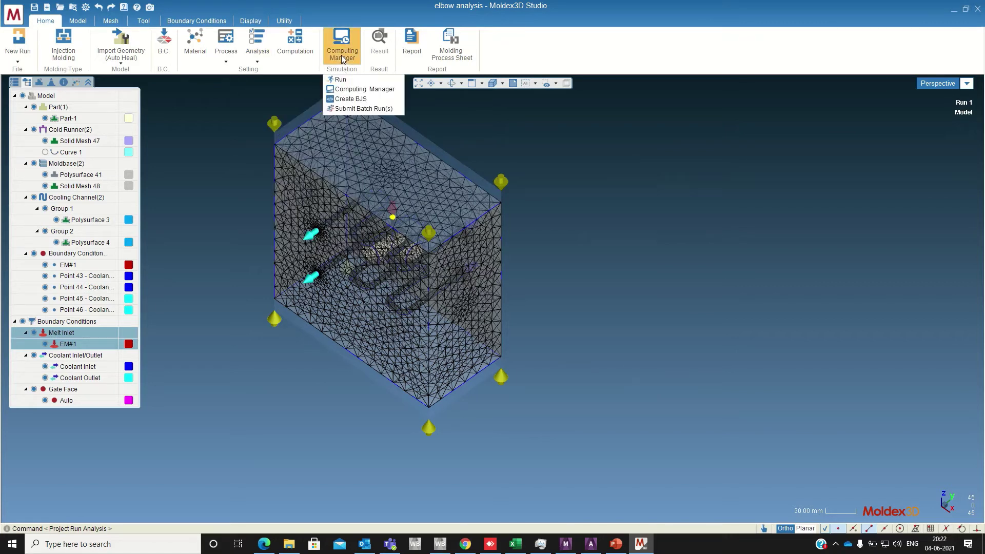
left_click(353, 90)
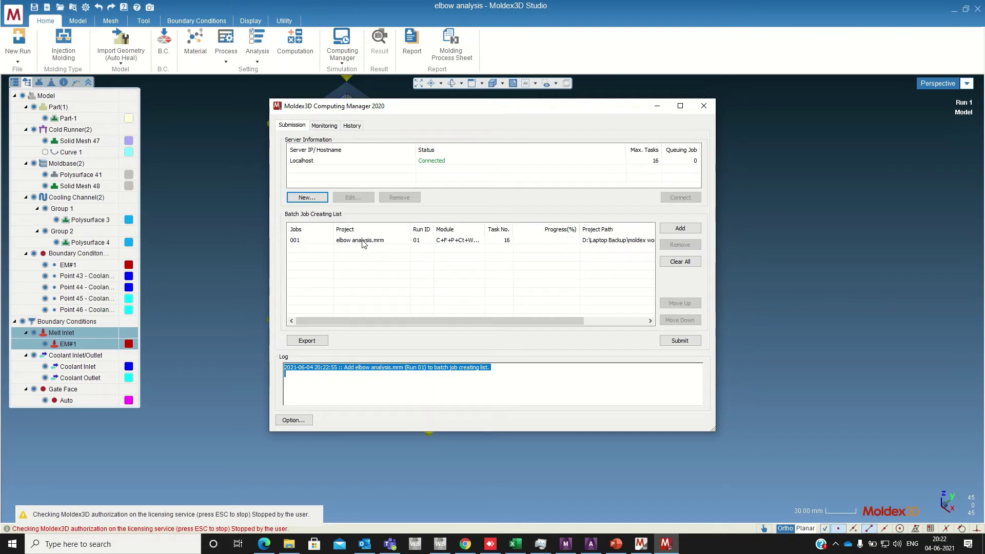
Step: Set the task number of the elbow analysis job to 12 and submit the job for computation
left_click(517, 242)
left_click(507, 240)
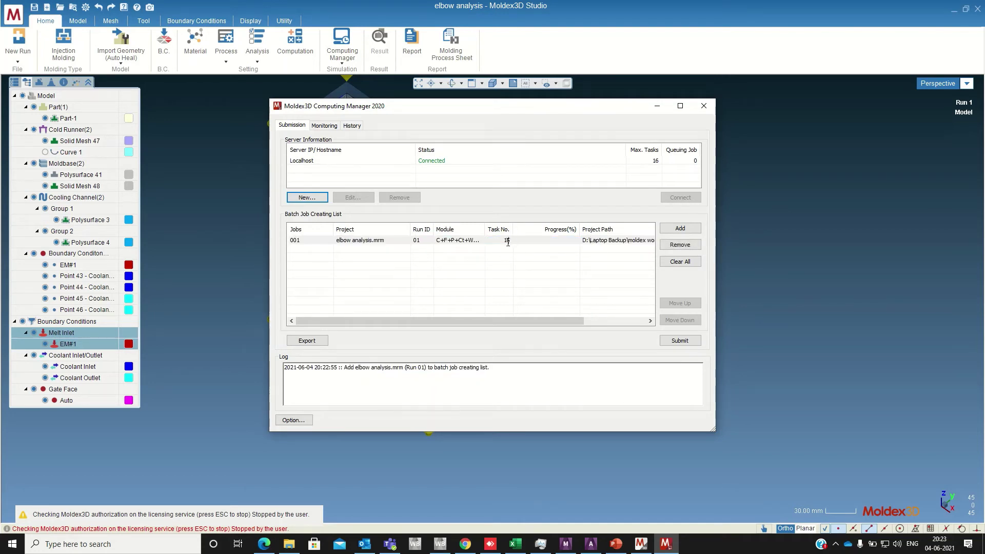
type("12")
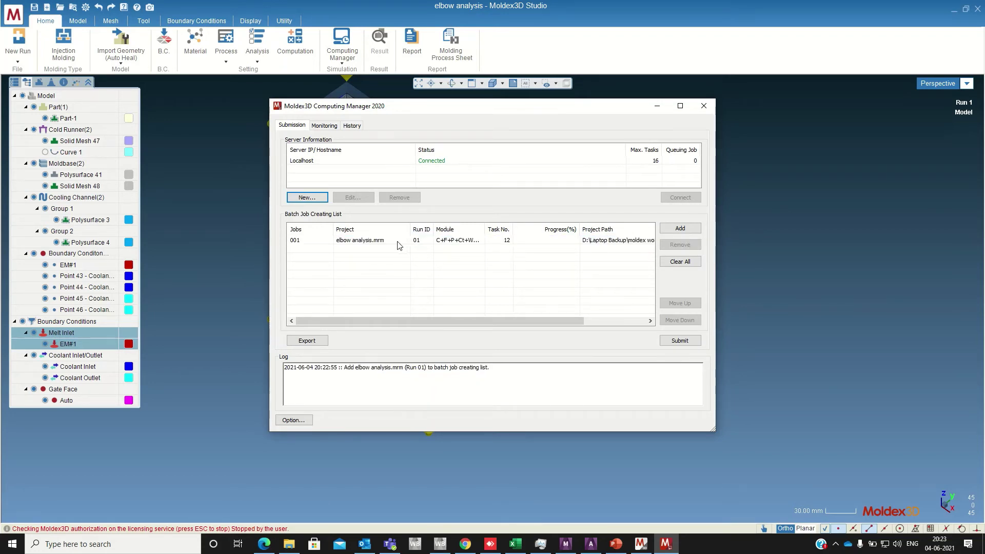
left_click(402, 242)
left_click(682, 341)
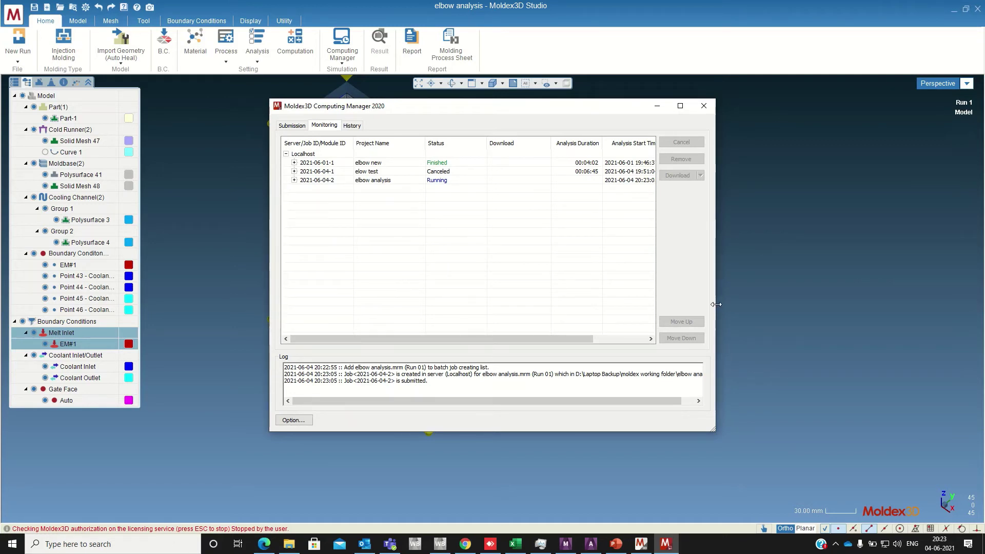
Step: Monitor the module progress of the submitted elbow analysis job until it finishes, and close the Computing Manager
left_click(295, 180)
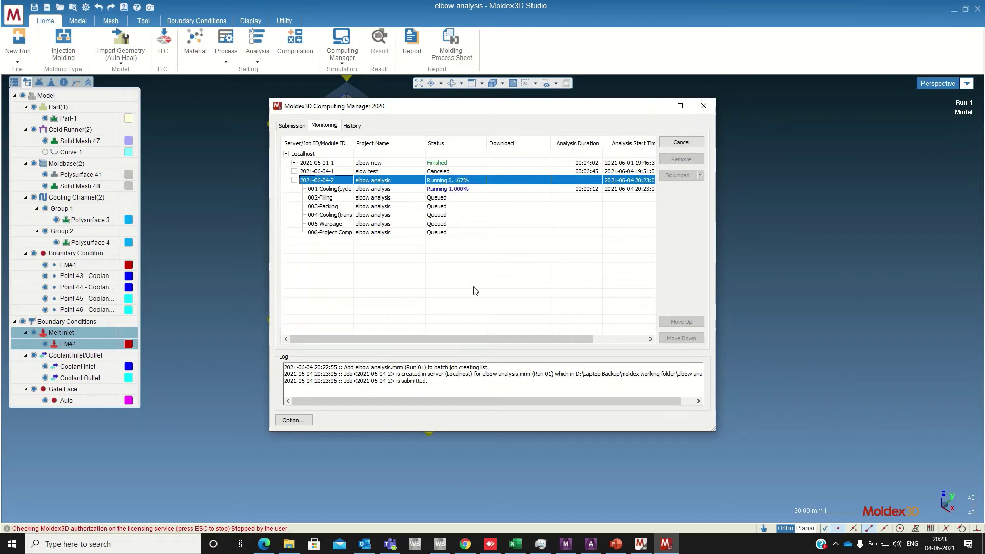
mouse_move(510, 4)
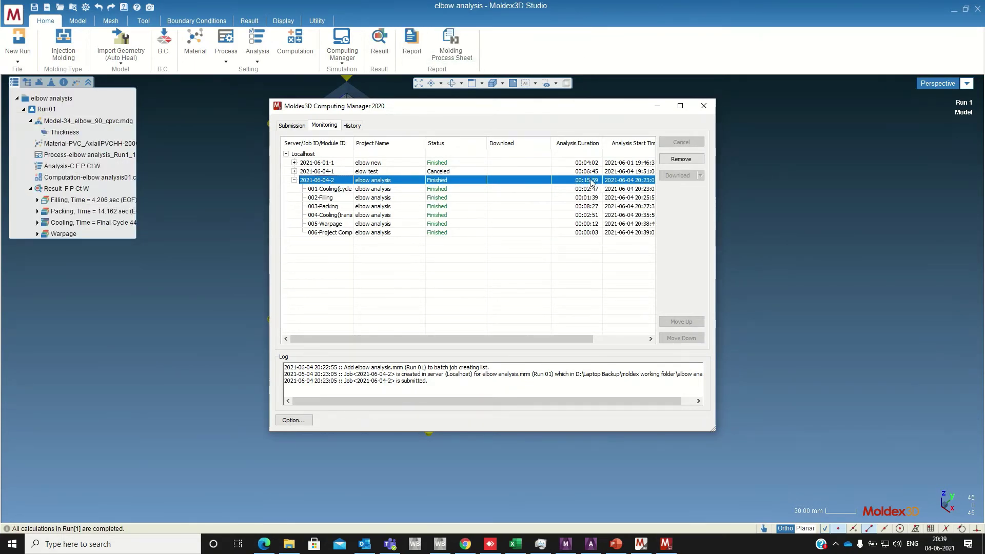
left_click(704, 105)
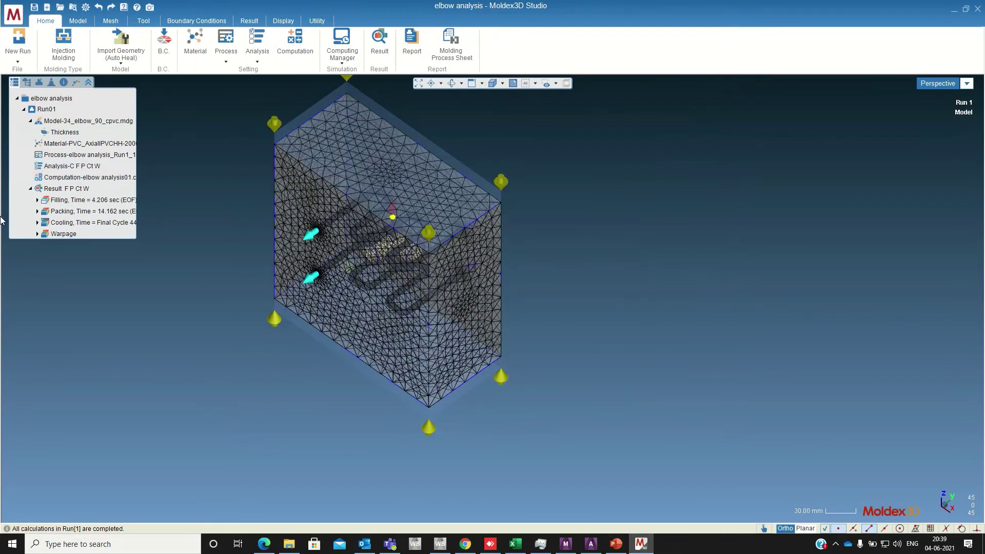
Step: Display the filling Melt Front Time result and hide the cold runner, moldbase, cooling channels and all boundary conditions
left_click(37, 200)
double_click(61, 211)
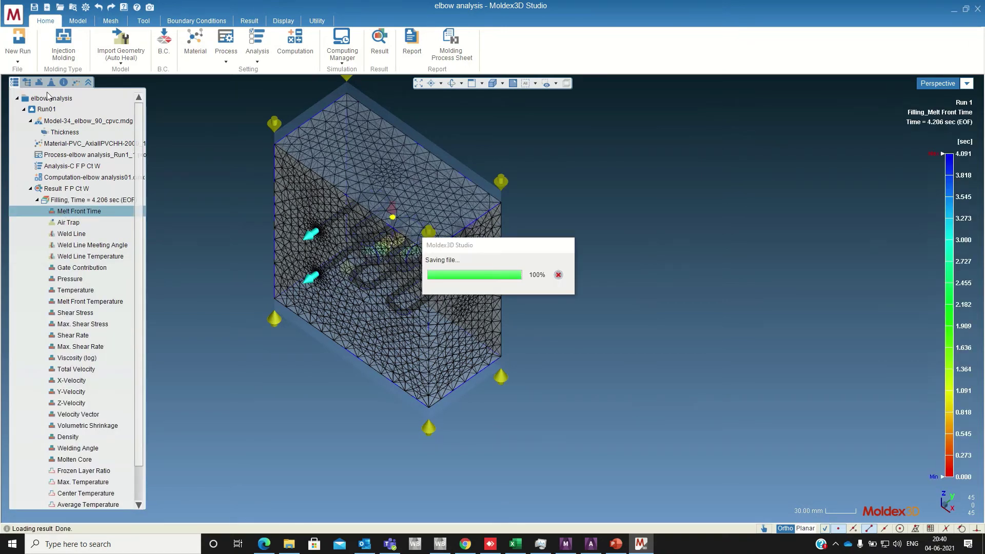
left_click(27, 82)
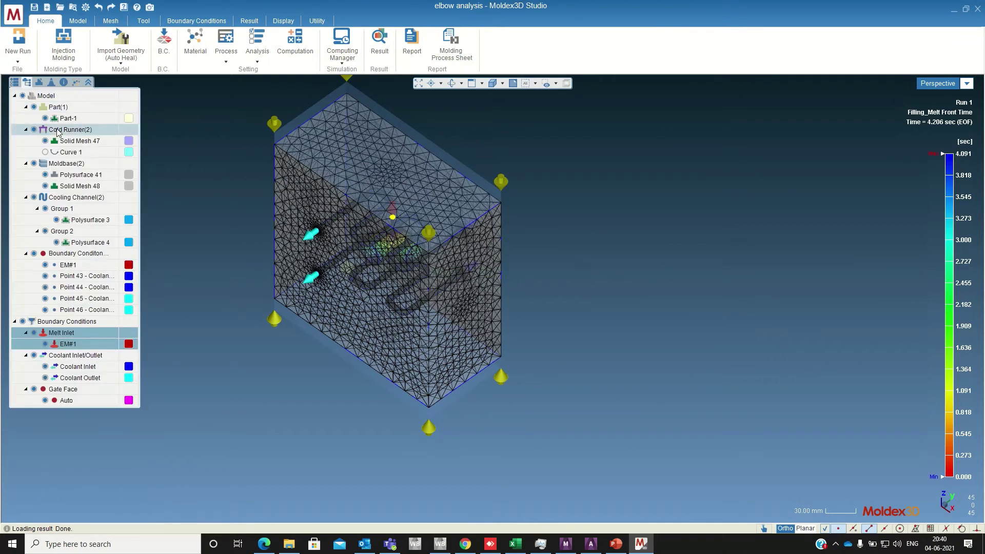
left_click(35, 164)
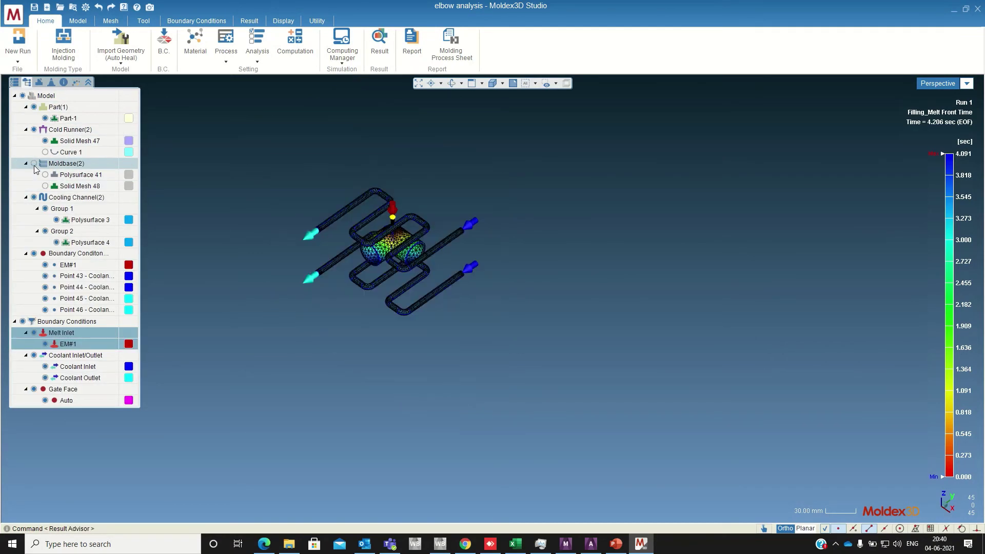
left_click(34, 198)
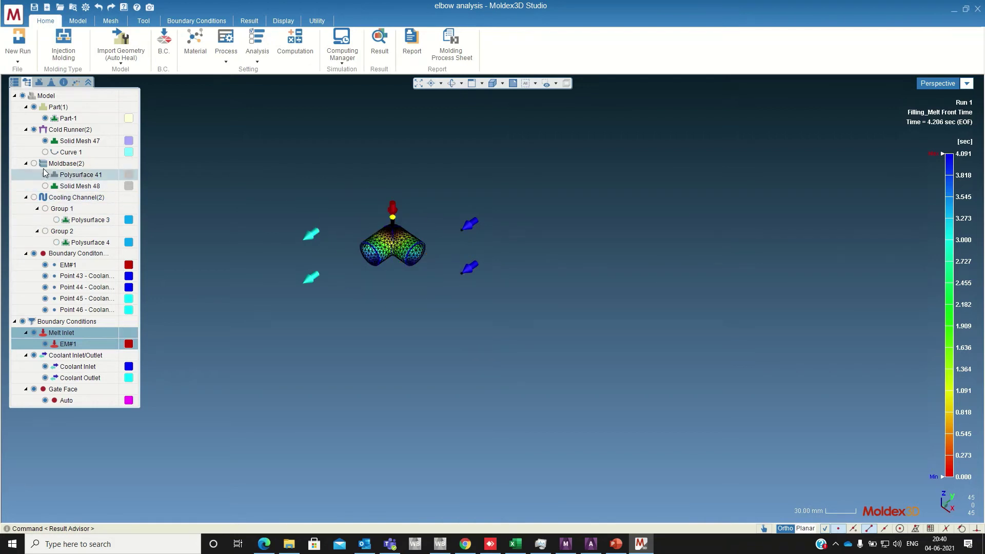
left_click(33, 129)
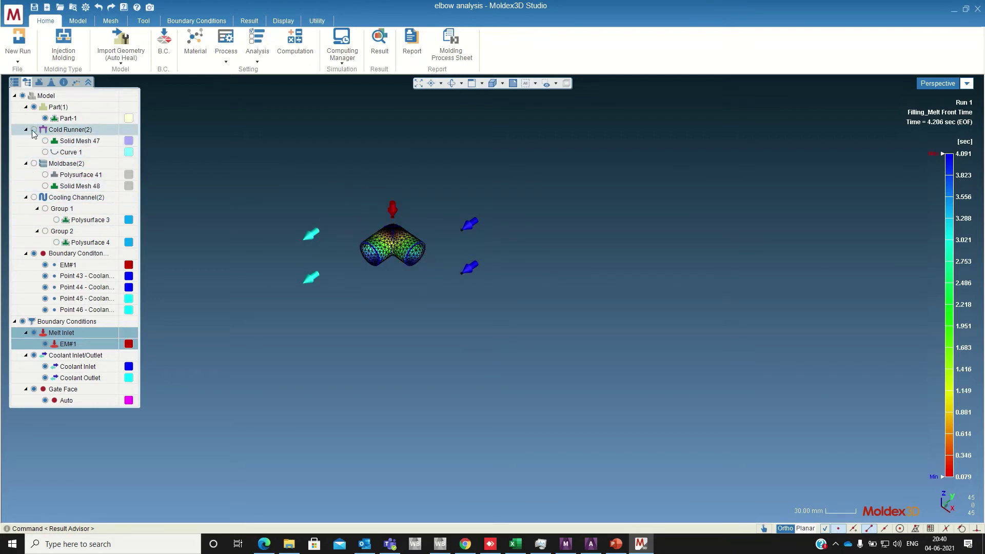
scroll(398, 303, "up", 2)
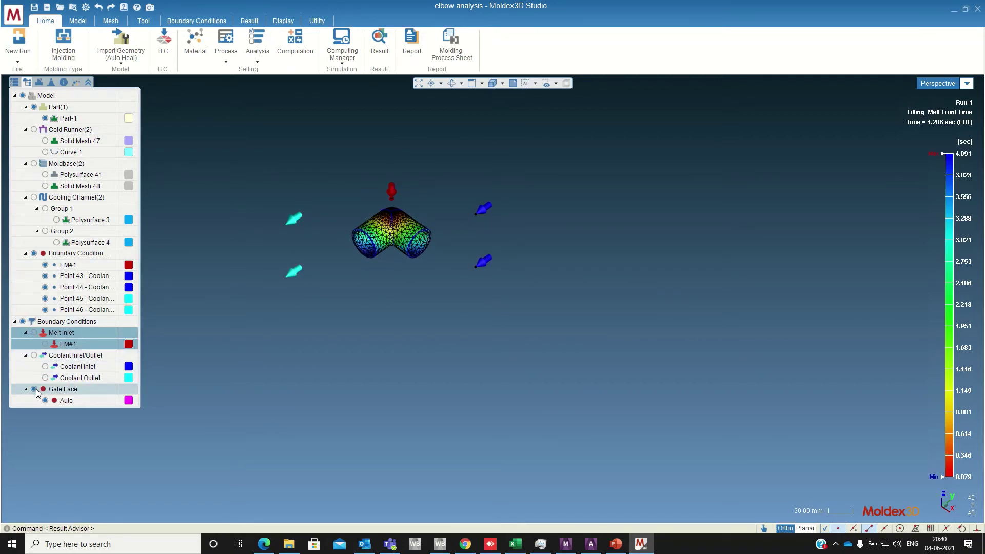
left_click(34, 253)
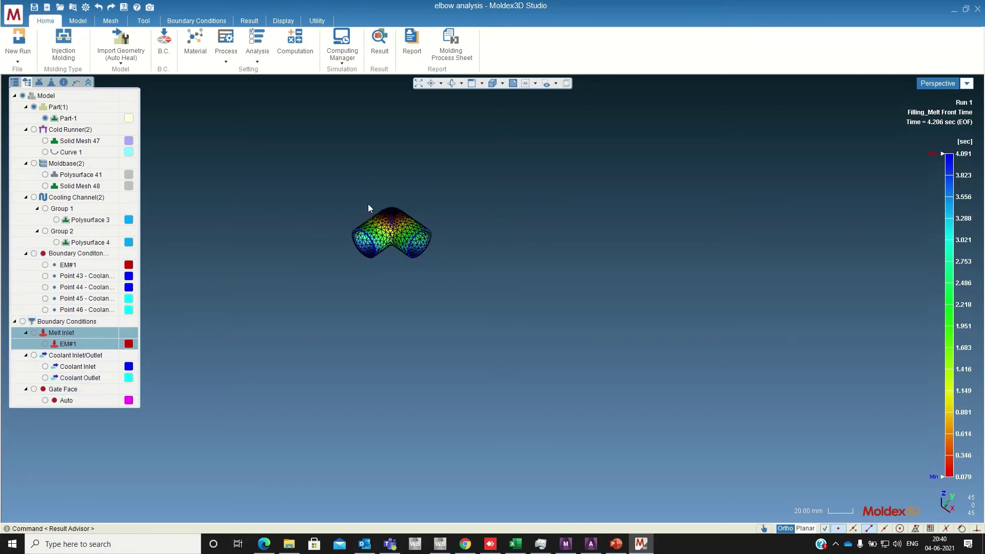
Step: Switch the elbow's display style to shaded with feature edges, without the mesh lines
scroll(365, 204, "up", 5)
scroll(356, 172, "up", 3)
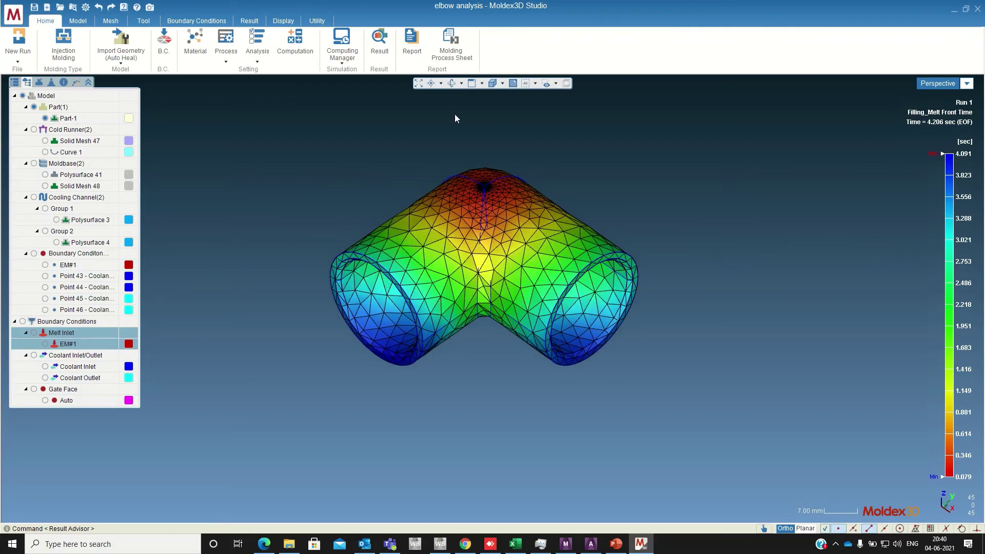
left_click(502, 84)
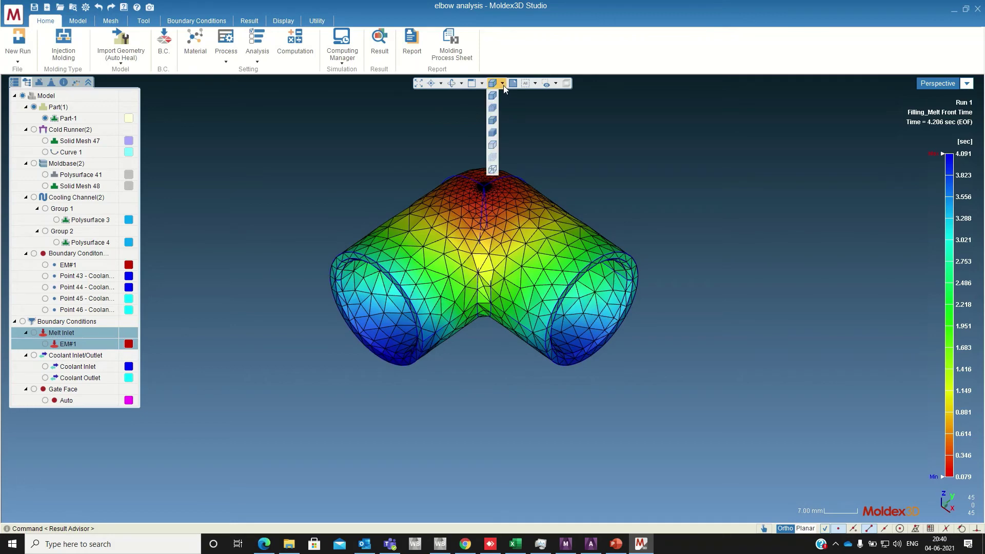
left_click(494, 118)
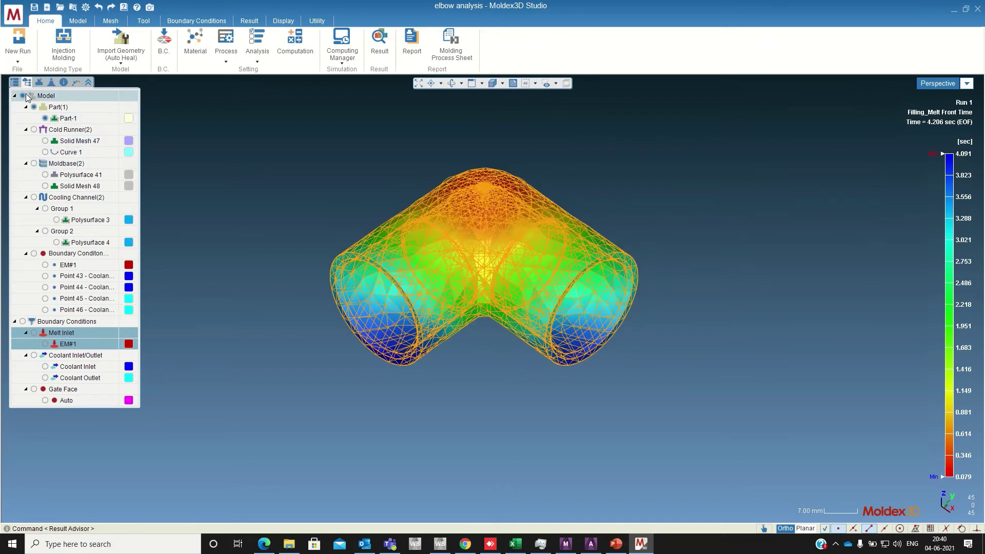
Step: Examine the statistics and histogram of the filling Melt Front Time result in the Result Advisor
left_click(14, 82)
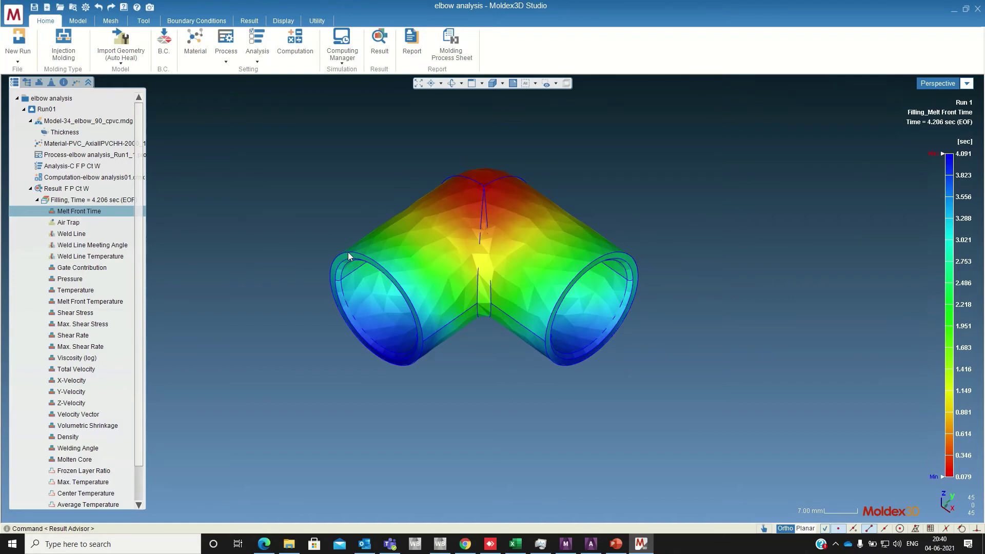
left_click(84, 212)
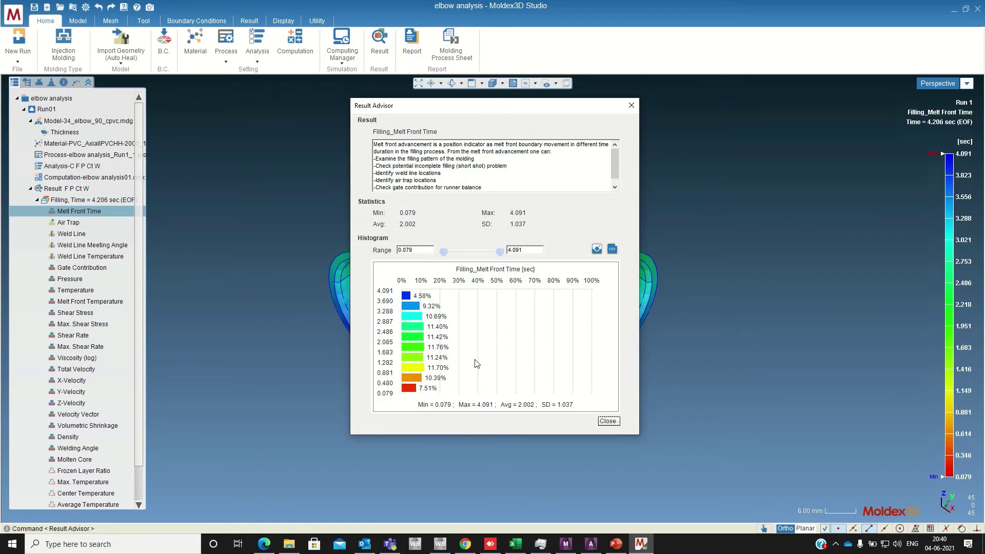
left_click(632, 105)
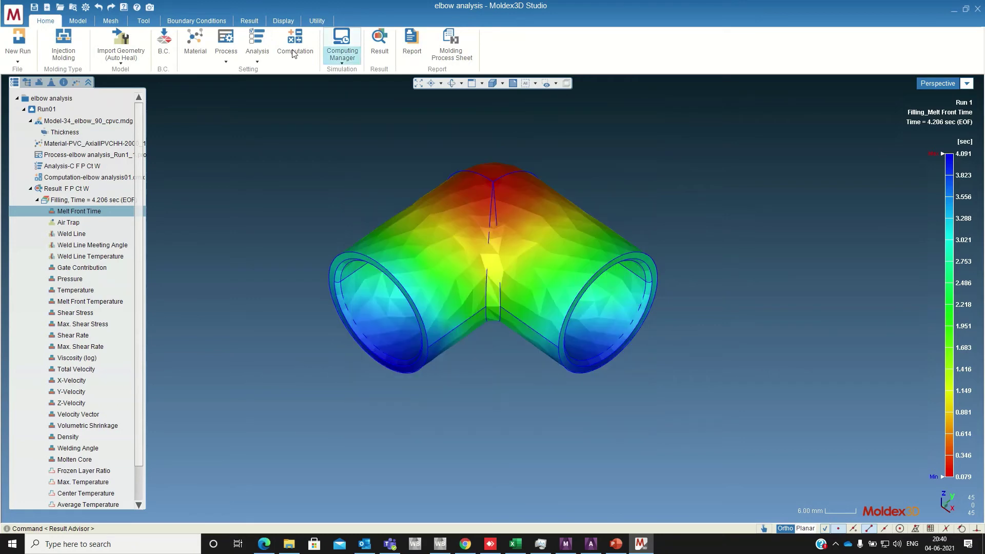
Step: Play the filling Melt Front Time animation to review how the melt advances through the elbow
left_click(249, 21)
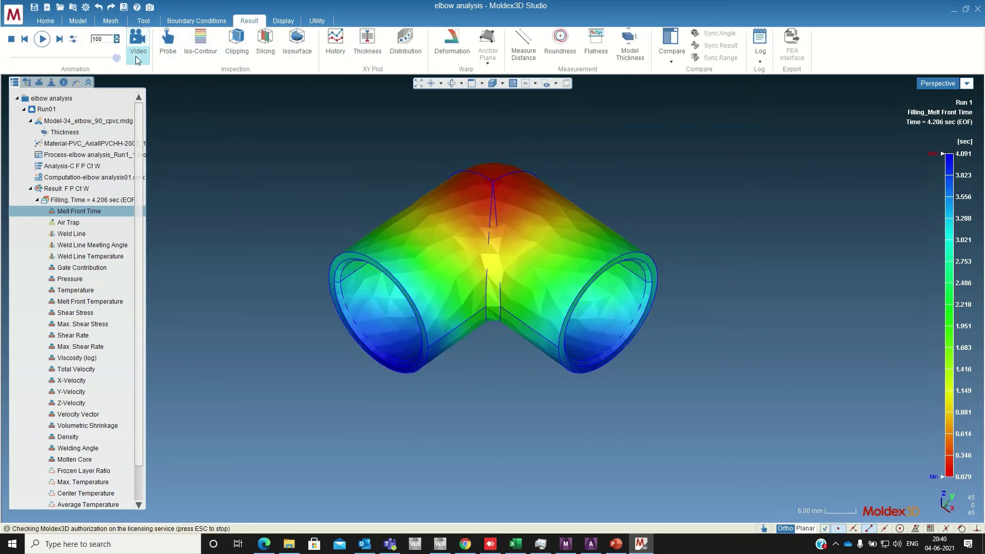
left_click(42, 39)
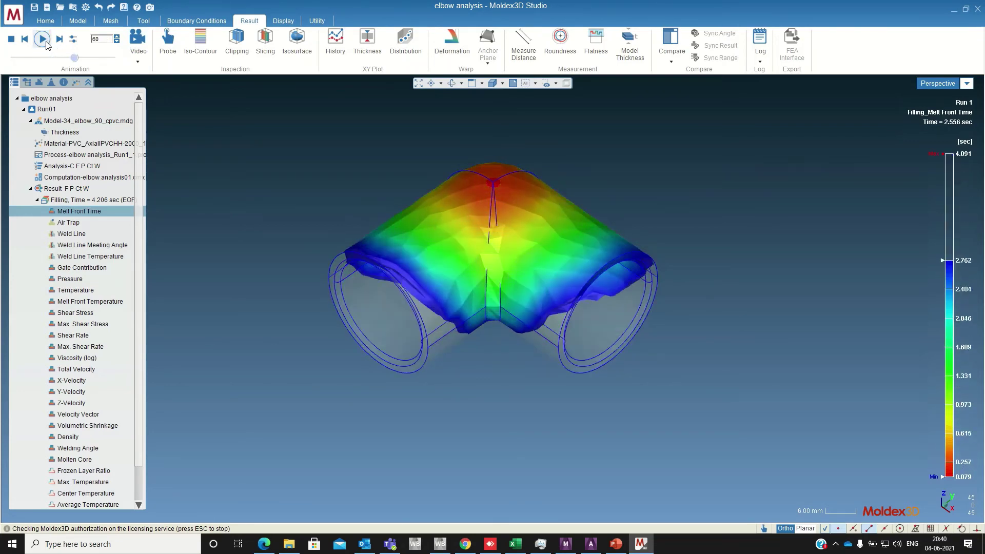
left_click(43, 40)
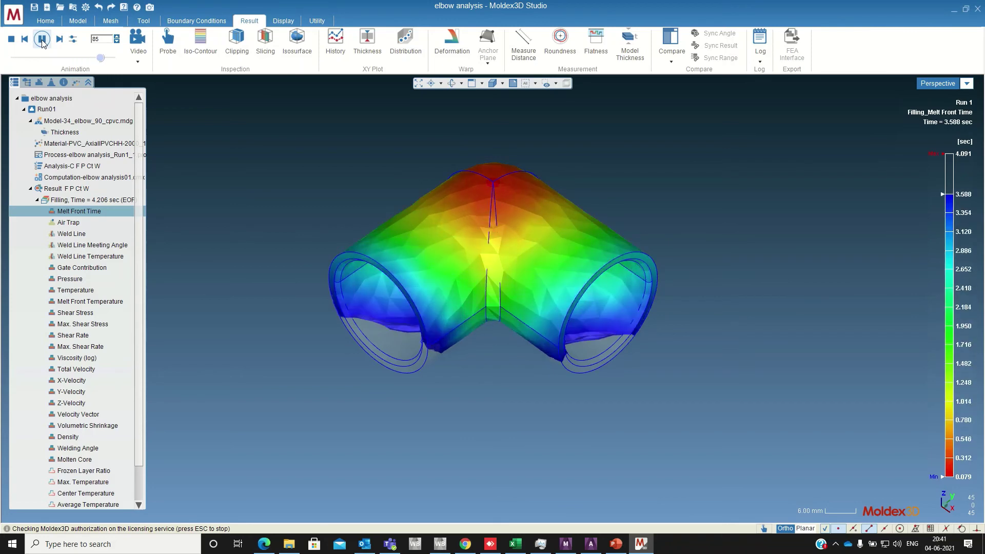
left_click(43, 40)
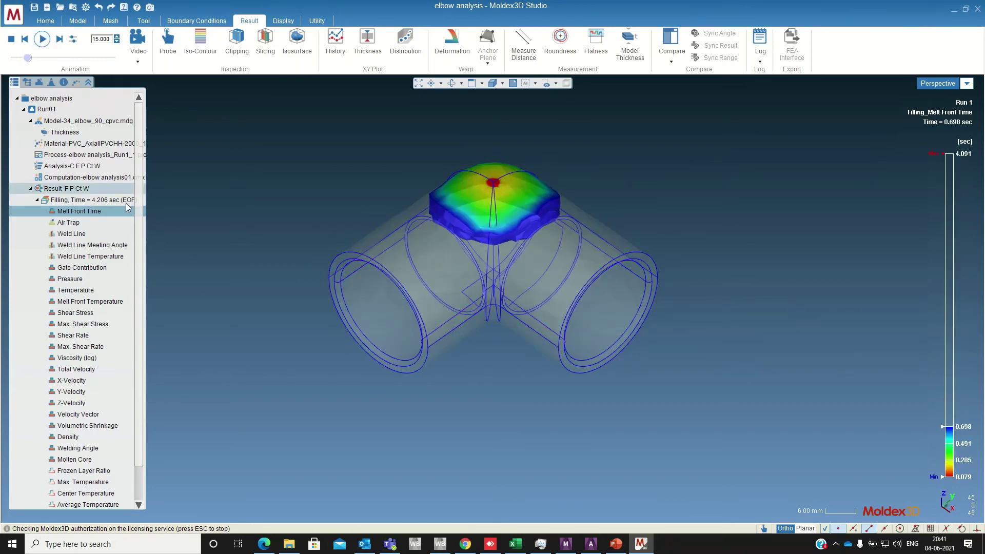
Step: Display the filling Air Trap and Weld Line results and inspect the elbow from different angles
left_click(78, 222)
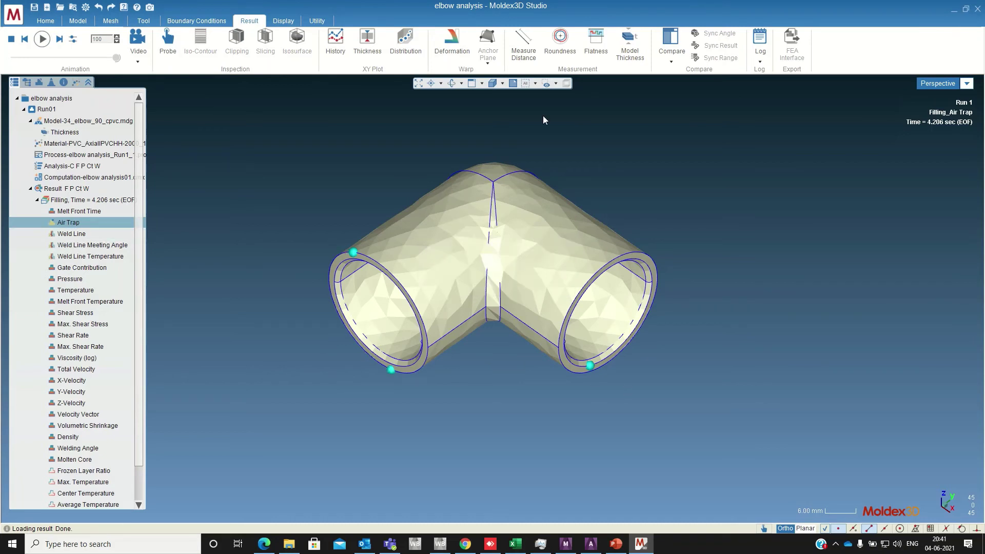
left_click(456, 86)
left_click_drag(513, 256, 559, 271)
left_click(72, 233)
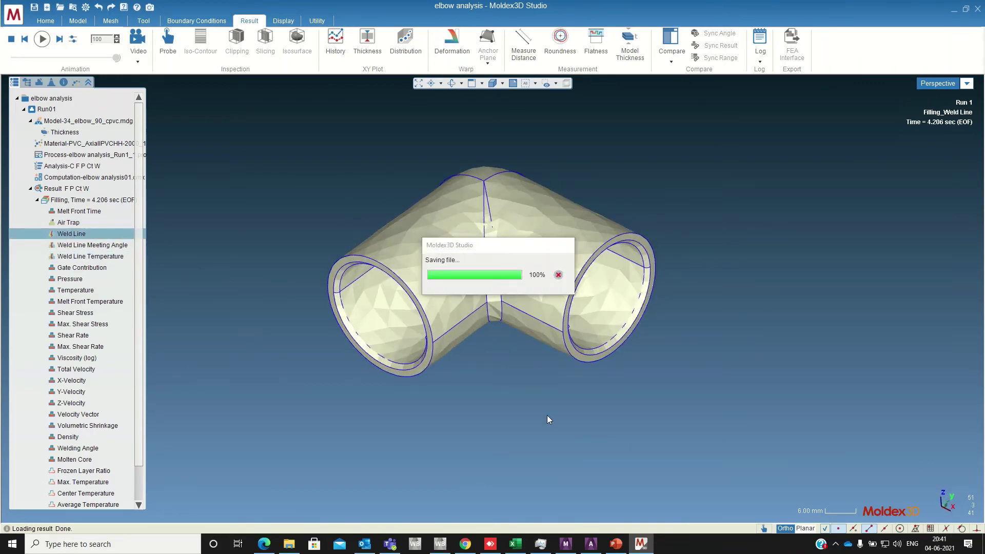
left_click(451, 83)
left_click_drag(487, 136, 522, 310)
left_click_drag(501, 198, 359, 272)
Step: Display the filling Pressure and Temperature results on the elbow
left_click(79, 280)
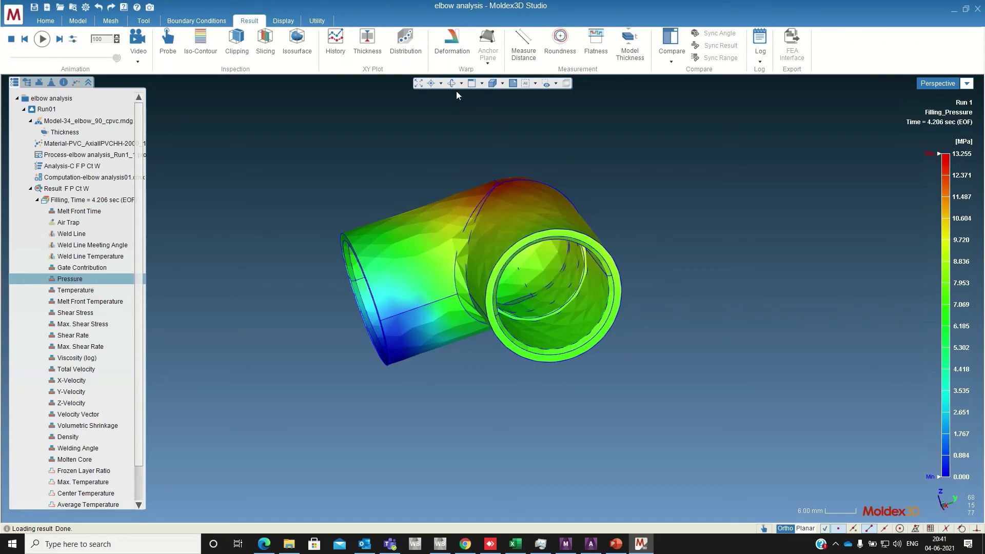
left_click_drag(455, 145, 546, 253)
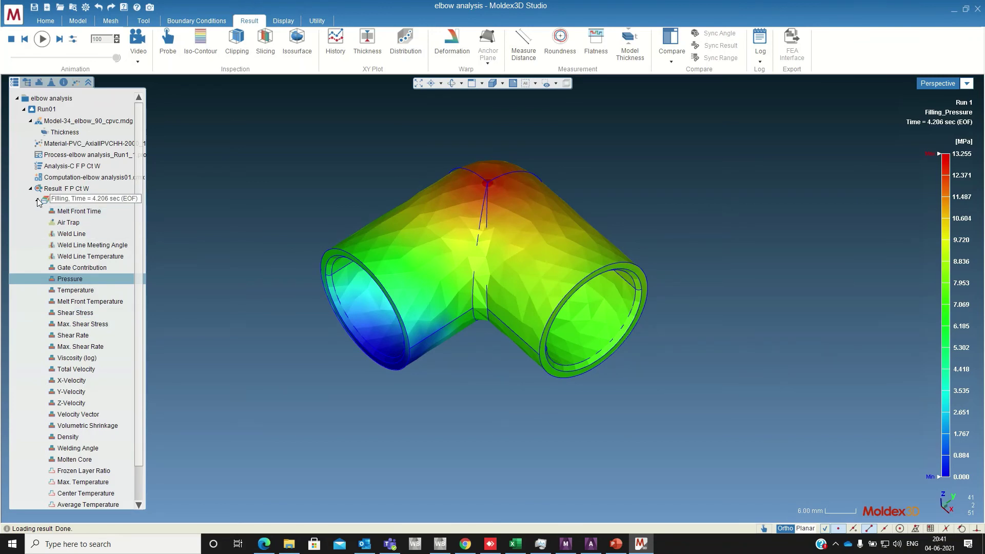
left_click(82, 292)
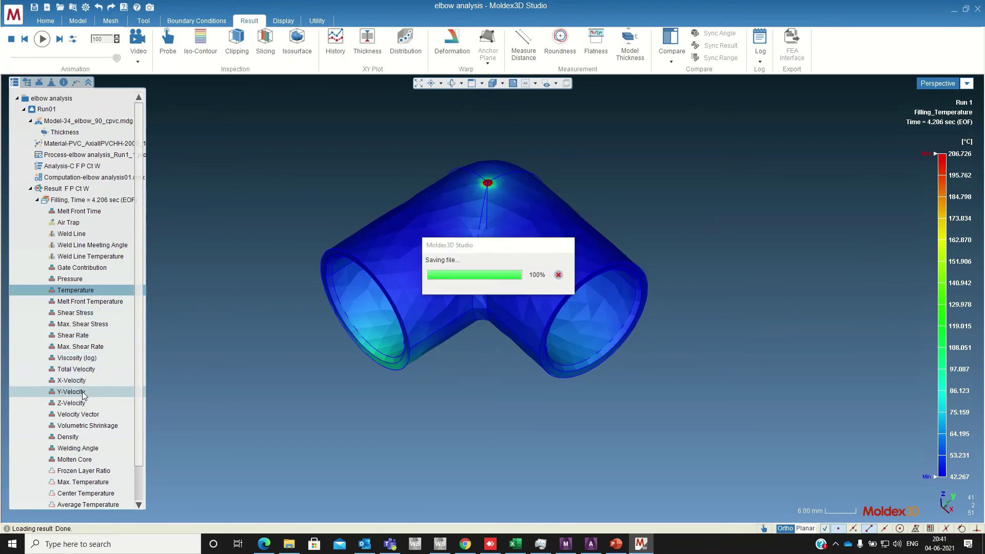
Step: Collapse the filling results and review the packing Weld Line and Volumetric Shrinkage results on the elbow
scroll(84, 375, "down", 2)
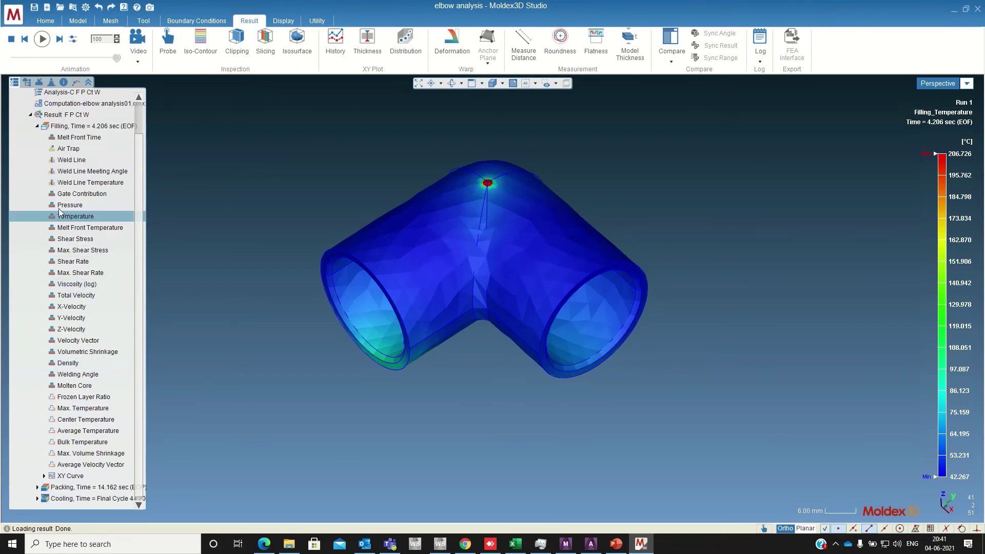
left_click(37, 125)
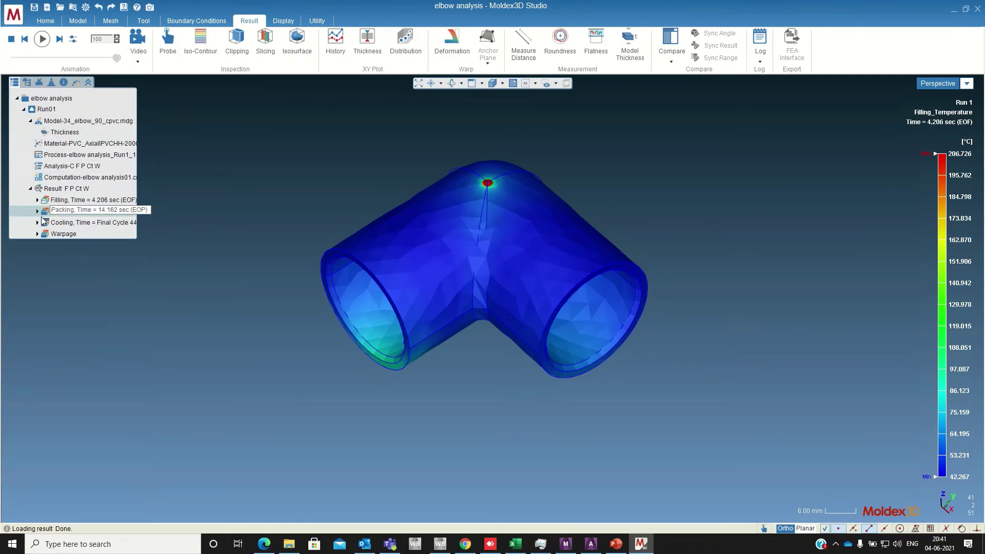
left_click(37, 211)
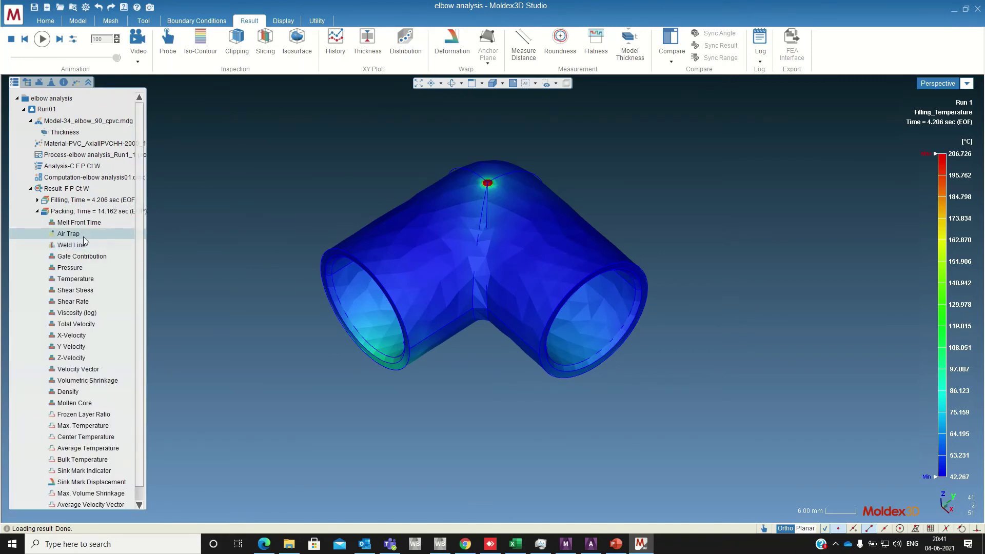
left_click(78, 245)
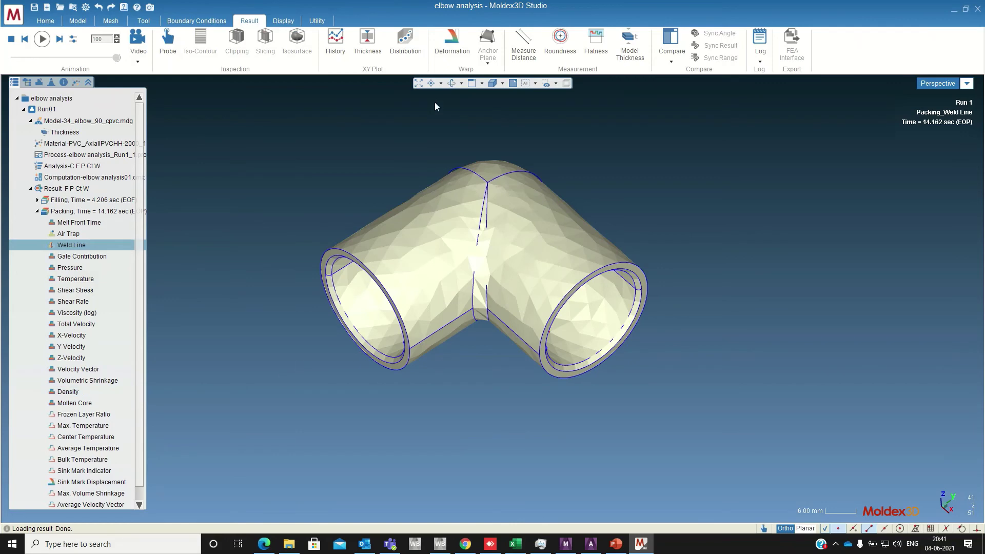
middle_click_drag(444, 134, 293, 170)
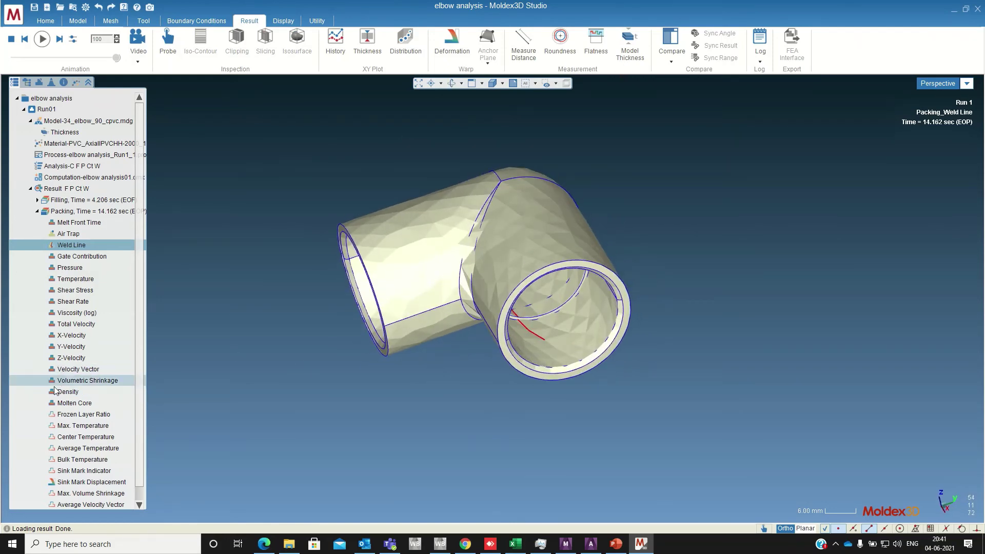
double_click(78, 381)
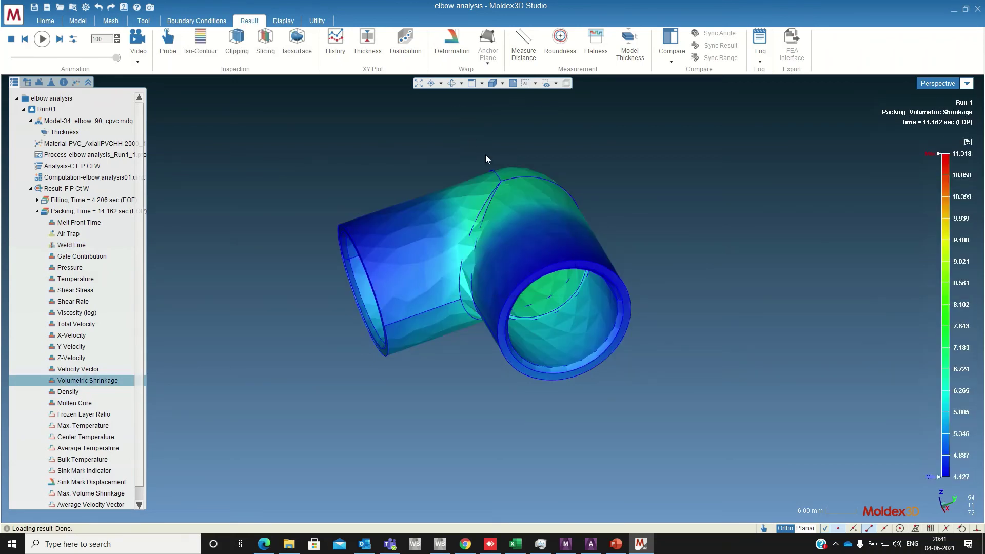
Step: Display the packing Molten Core and Sink Mark Displacement results and view the elbow's outer corner
scroll(77, 395, "down", 1)
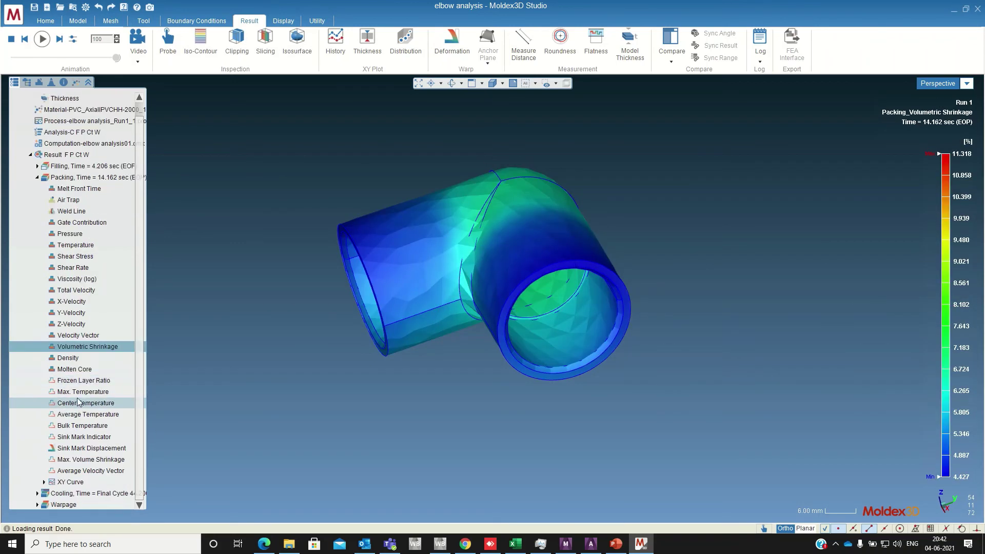
double_click(108, 369)
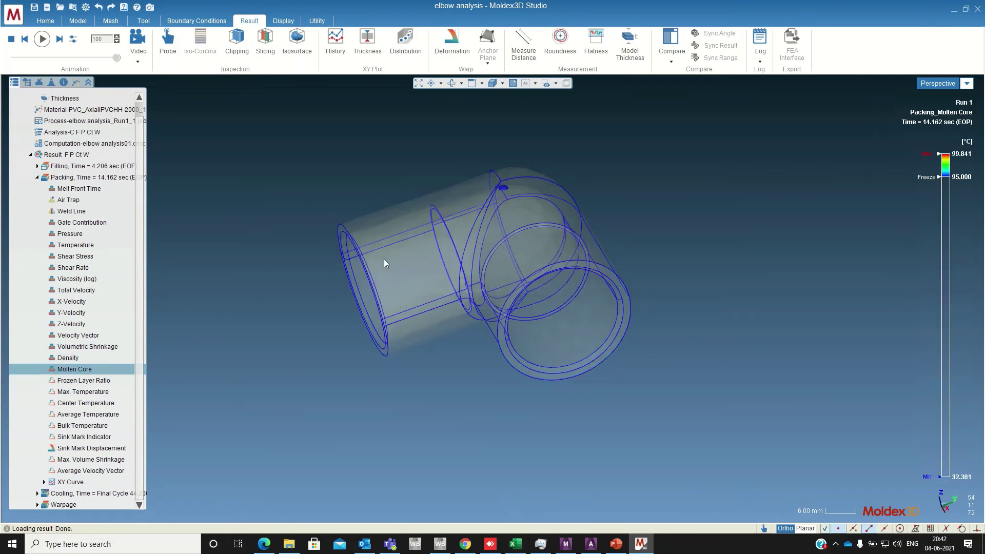
mouse_move(449, 129)
middle_mouse_down()
mouse_move(686, 206)
mouse_move(464, 160)
mouse_move(433, 171)
mouse_move(589, 163)
mouse_move(614, 235)
mouse_move(596, 252)
mouse_move(520, 252)
middle_mouse_up()
left_click(88, 448)
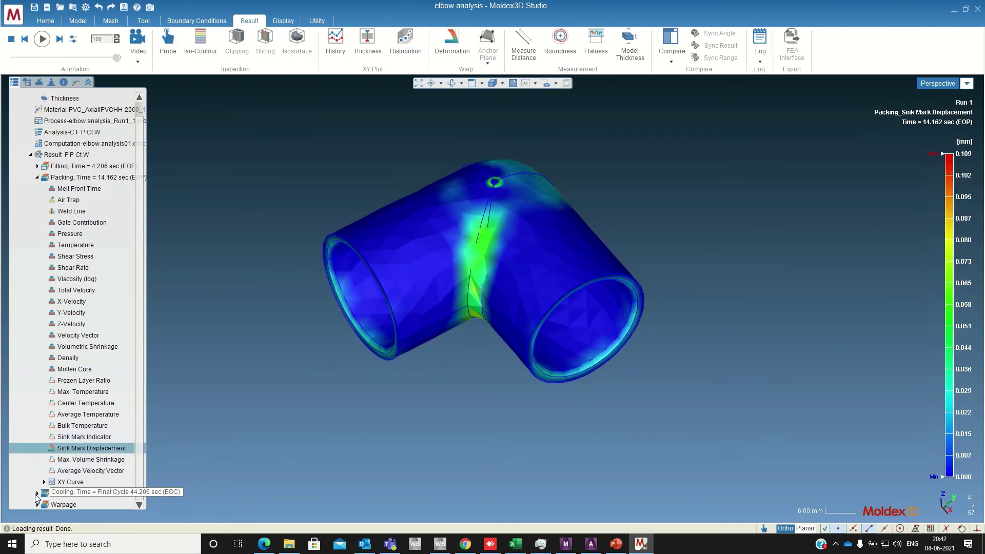
Step: Collapse the packing results and display the cooling Temperature result for the final cycle
left_click(37, 177)
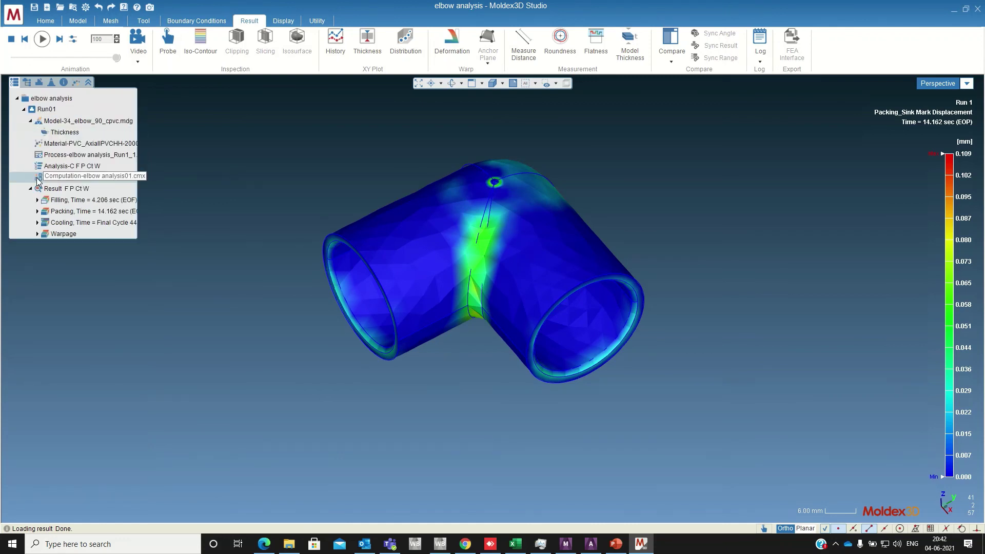
left_click(37, 222)
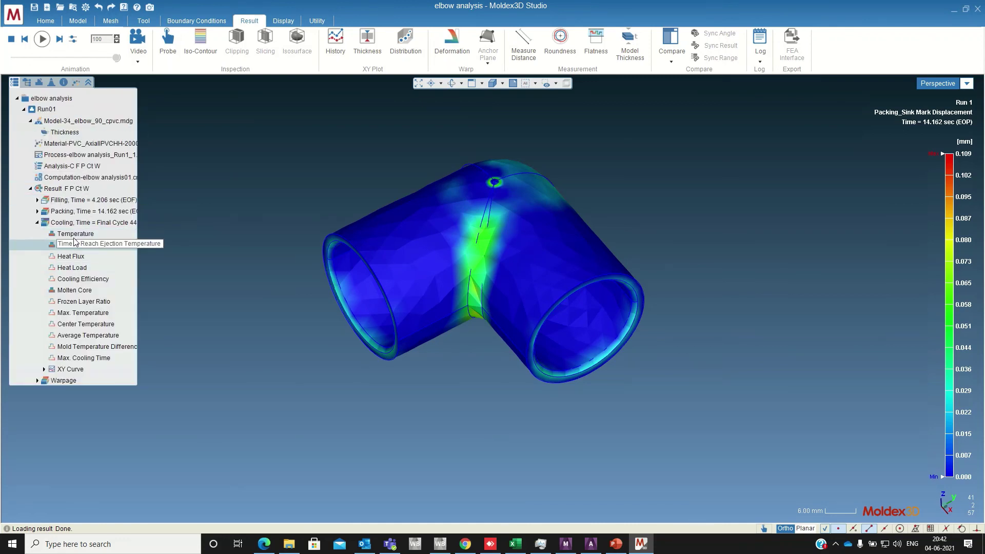
left_click(71, 237)
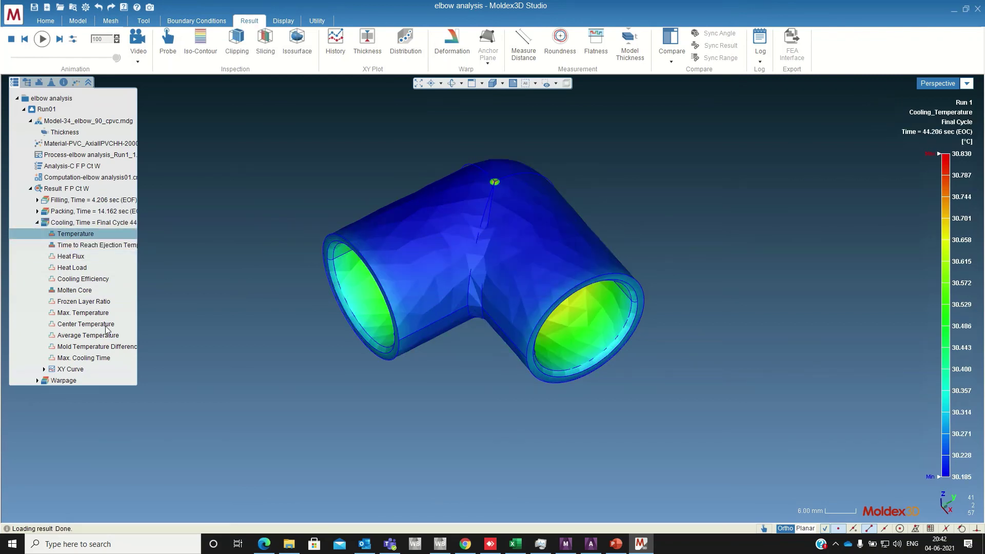
Step: Review the warpage Total Displacement, X-Displacement and Y-Displacement results on the elbow
left_click(37, 380)
double_click(92, 392)
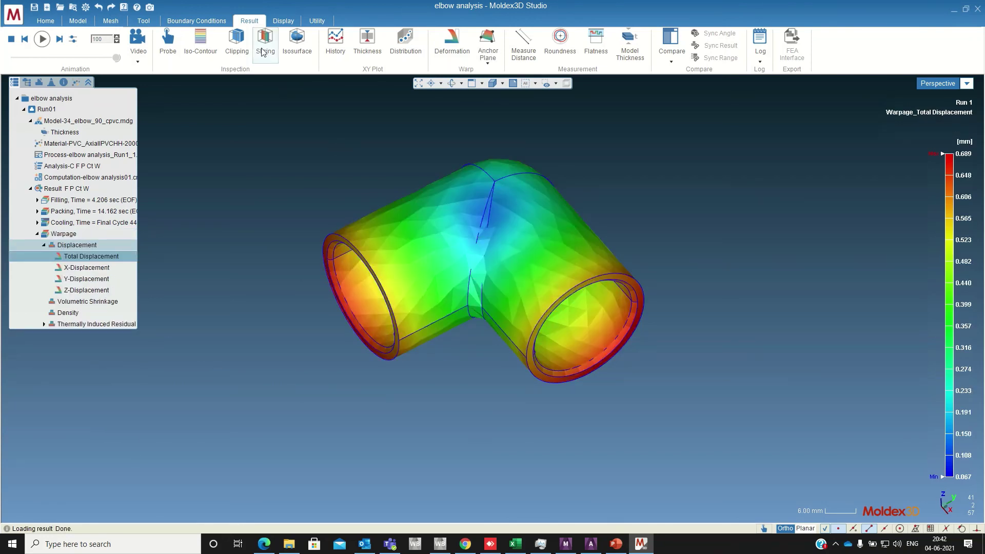
left_click(144, 21)
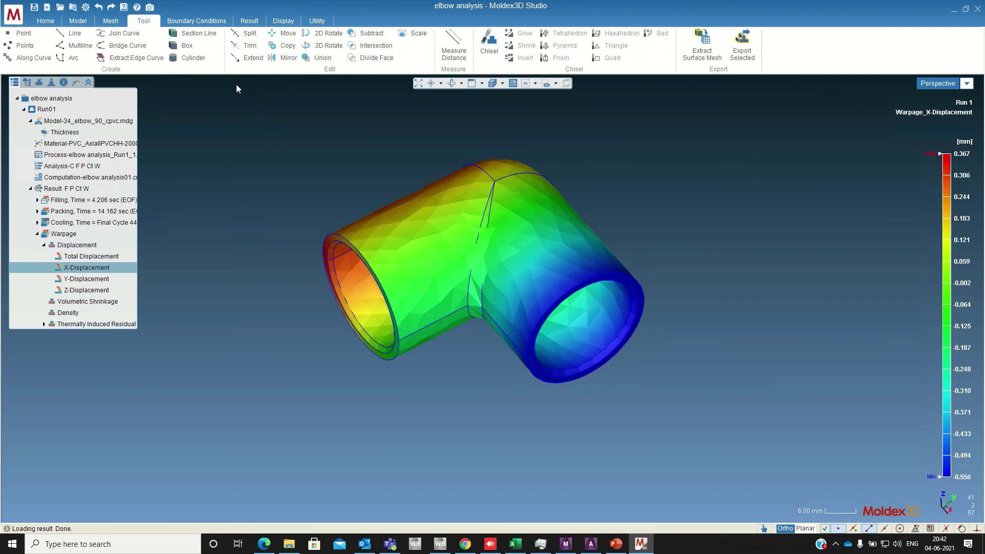
left_click(85, 280)
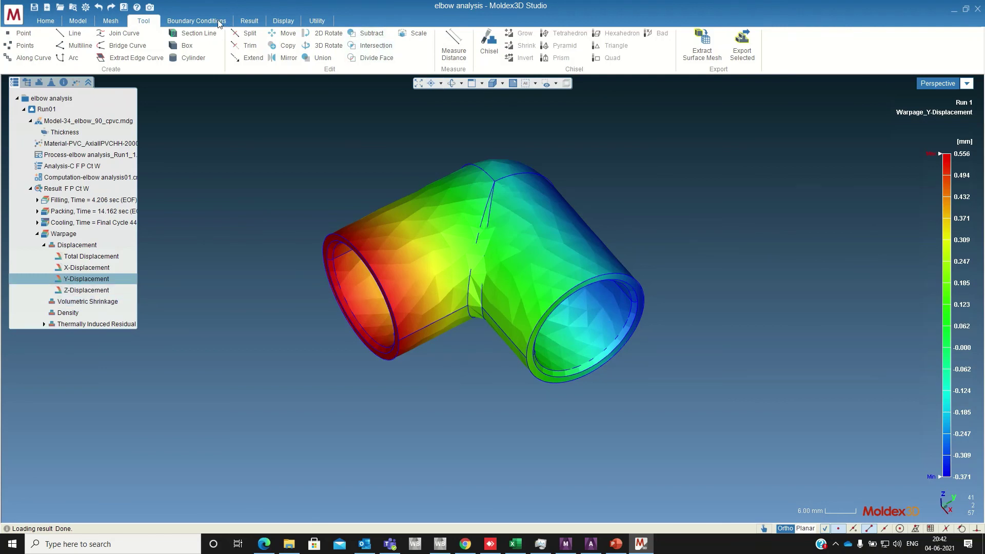
Step: Measure the roundness of the outer edge of the elbow's front right opening and save the measurement
left_click(249, 21)
left_click(560, 41)
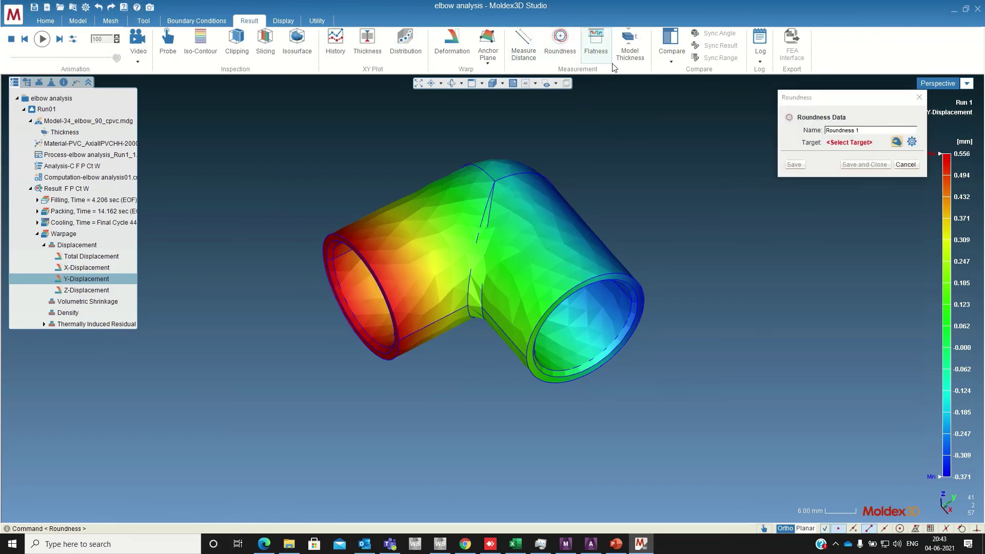
left_click(603, 277)
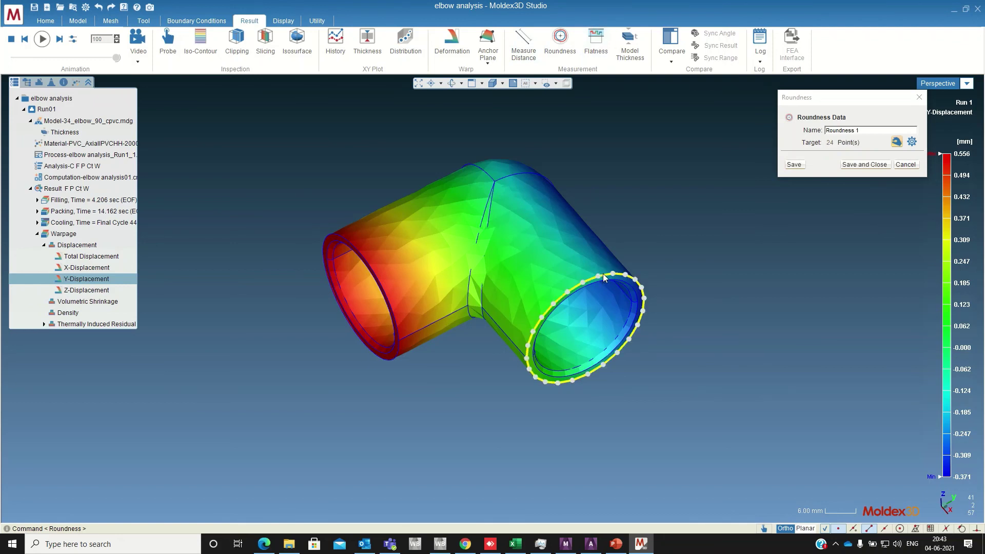
left_click(794, 164)
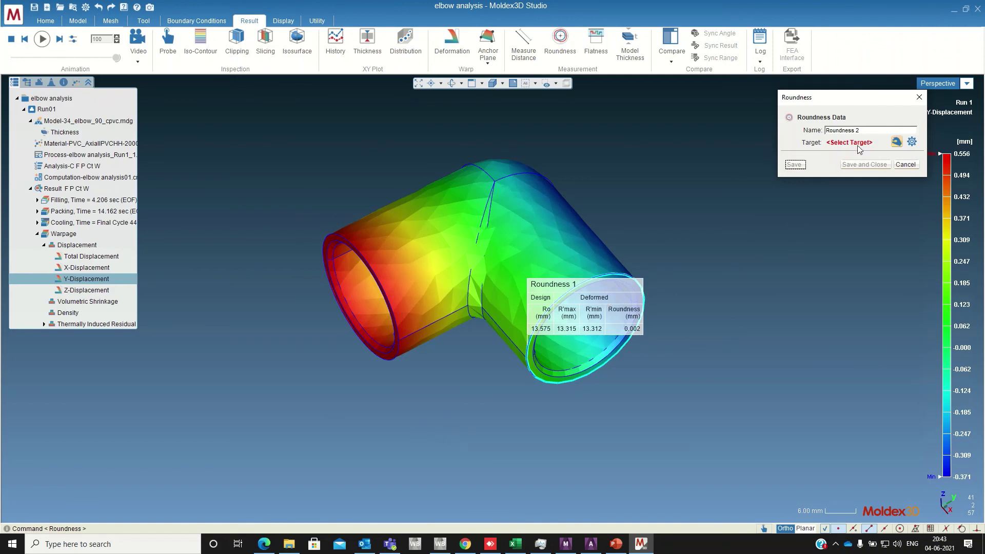
mouse_move(495, 4)
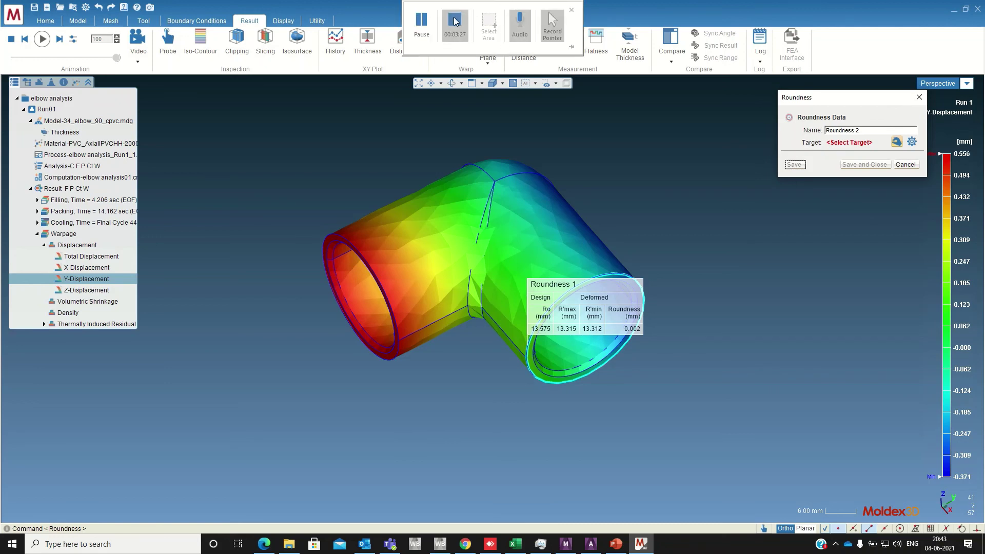